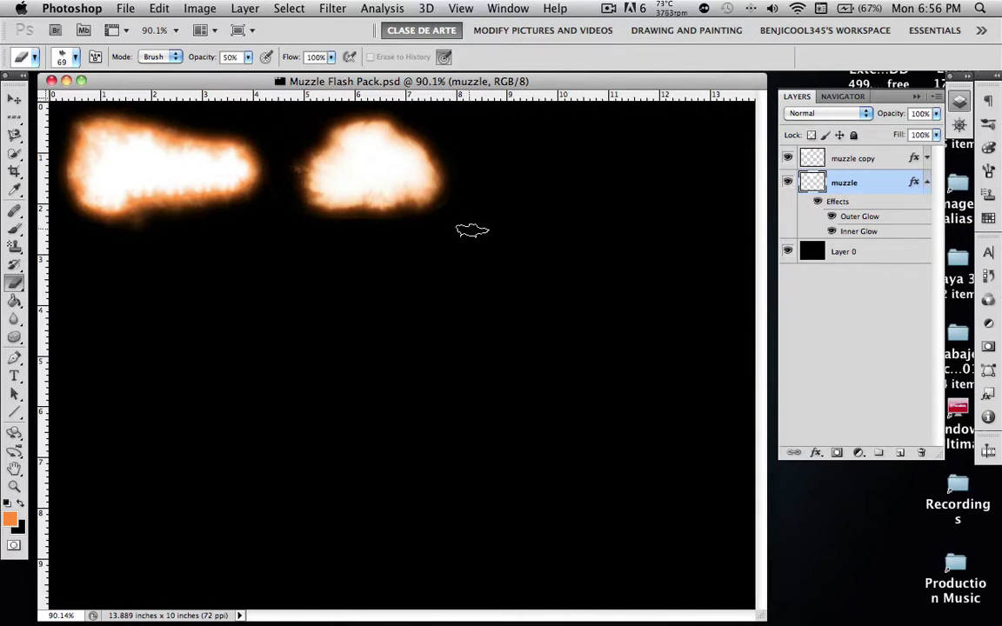
Step: Select the Brush tool and restore the default brush set
click(14, 228)
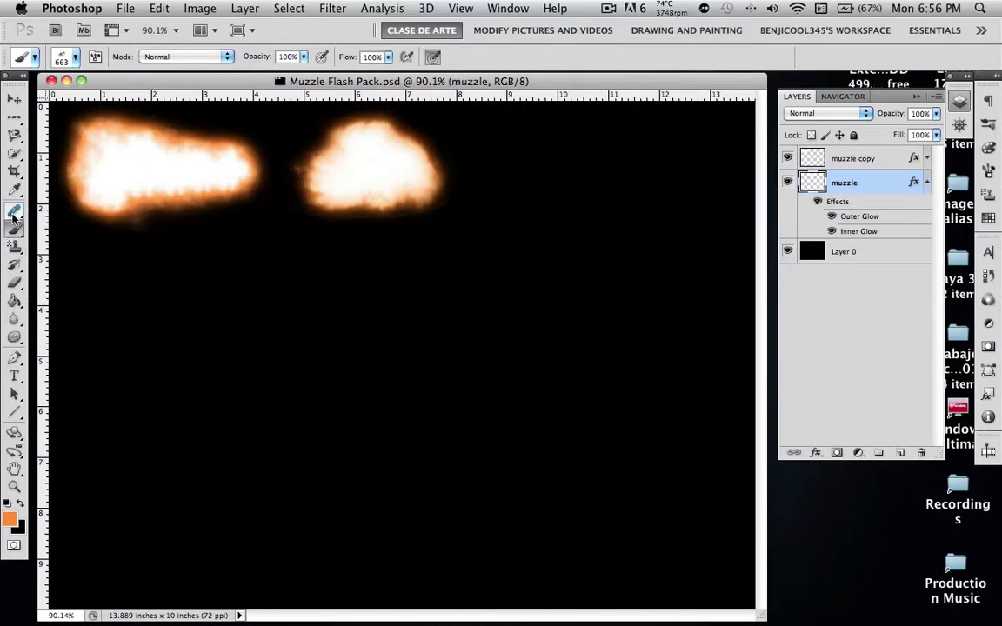
click(14, 210)
click(14, 210)
click(68, 52)
click(180, 80)
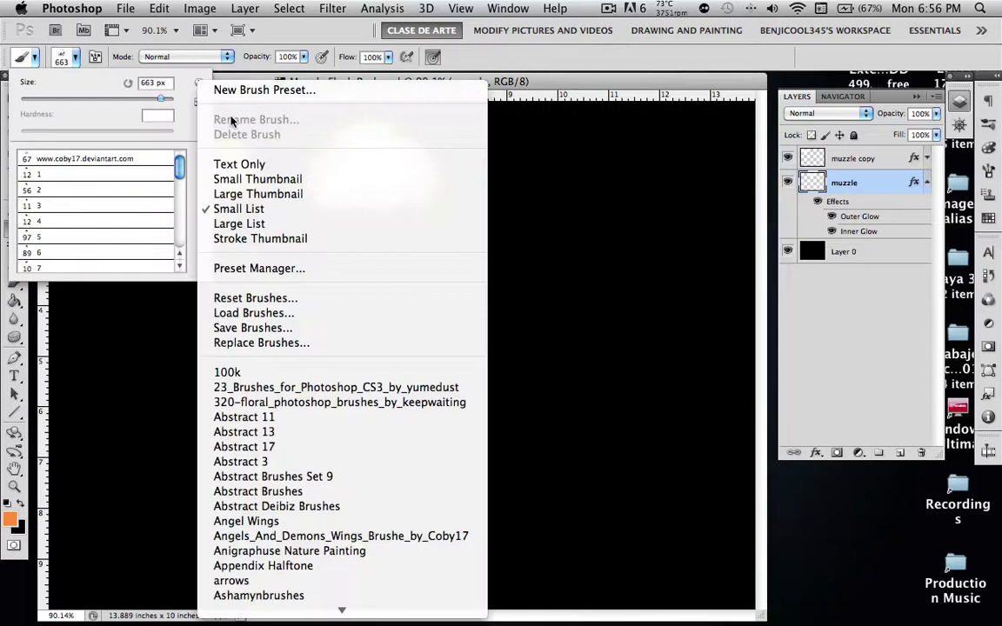
click(255, 297)
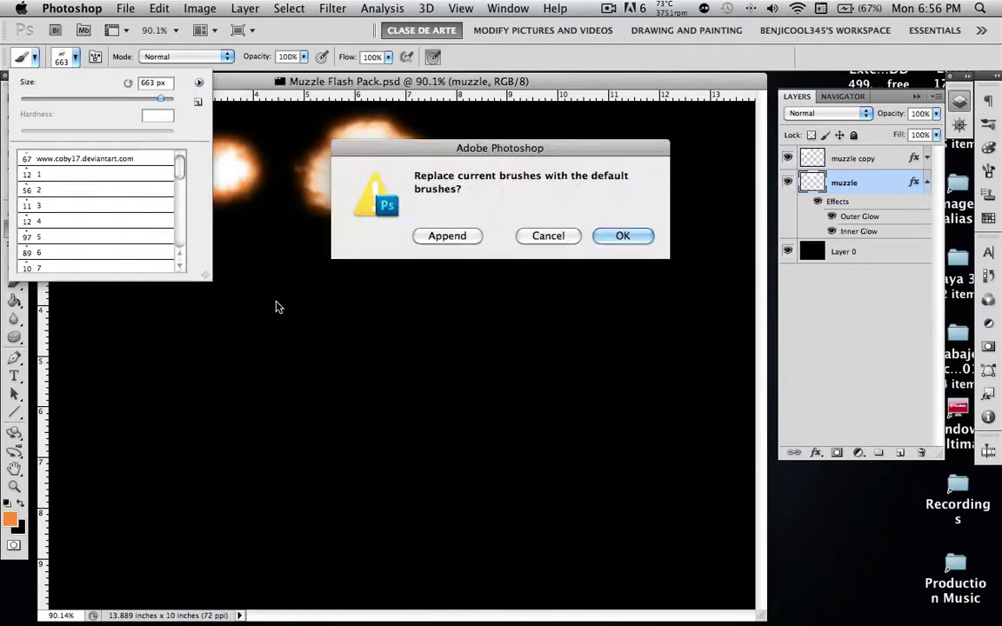
click(609, 232)
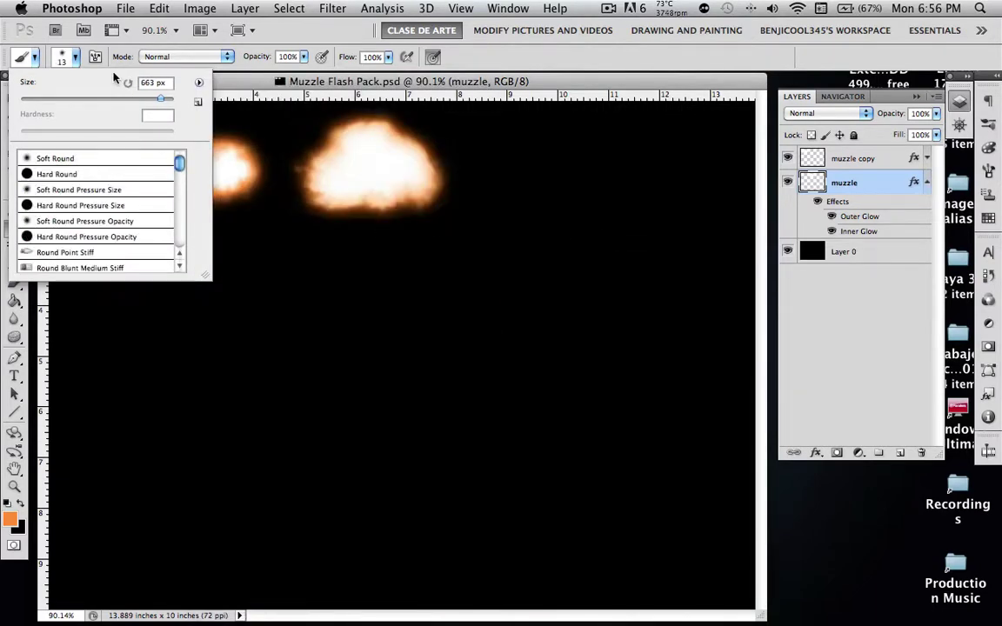
Step: Pick the Soft Round brush at 12 px and paint a test stroke
click(70, 61)
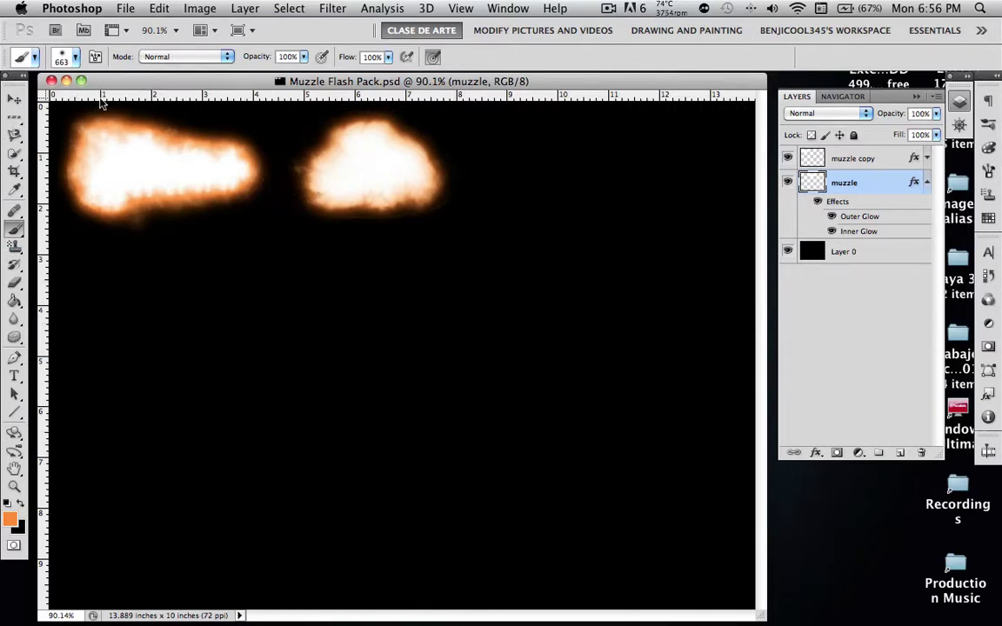
click(67, 61)
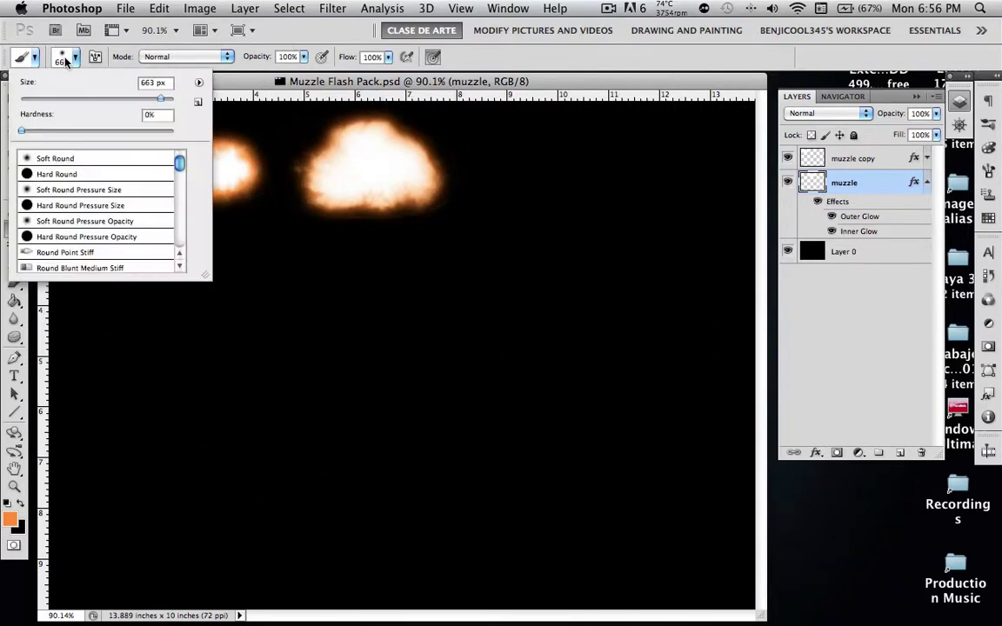
drag(98, 103, 47, 101)
click(63, 54)
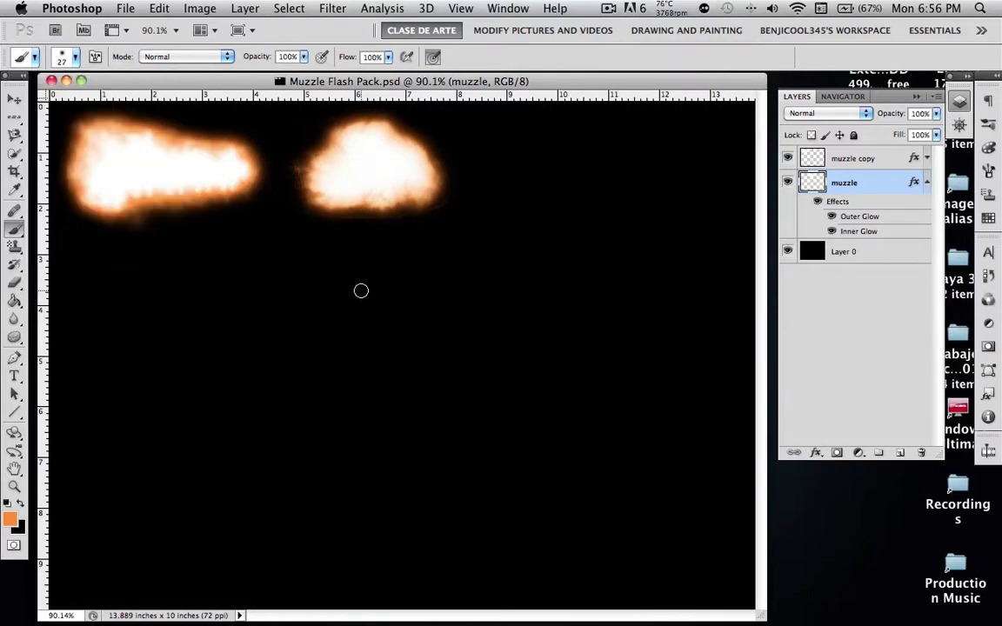
click(69, 59)
drag(40, 100, 33, 101)
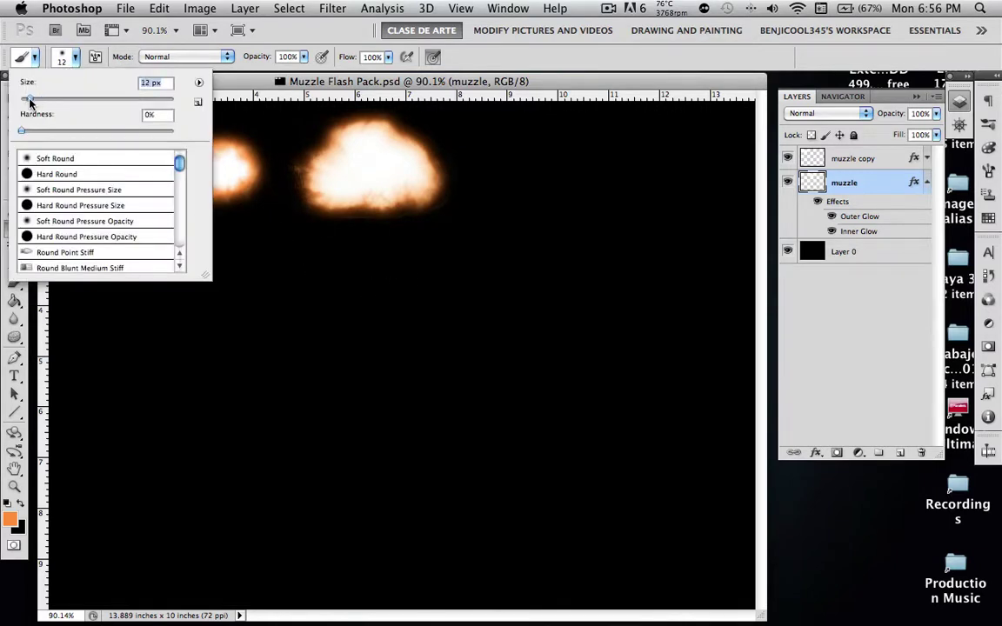
click(69, 55)
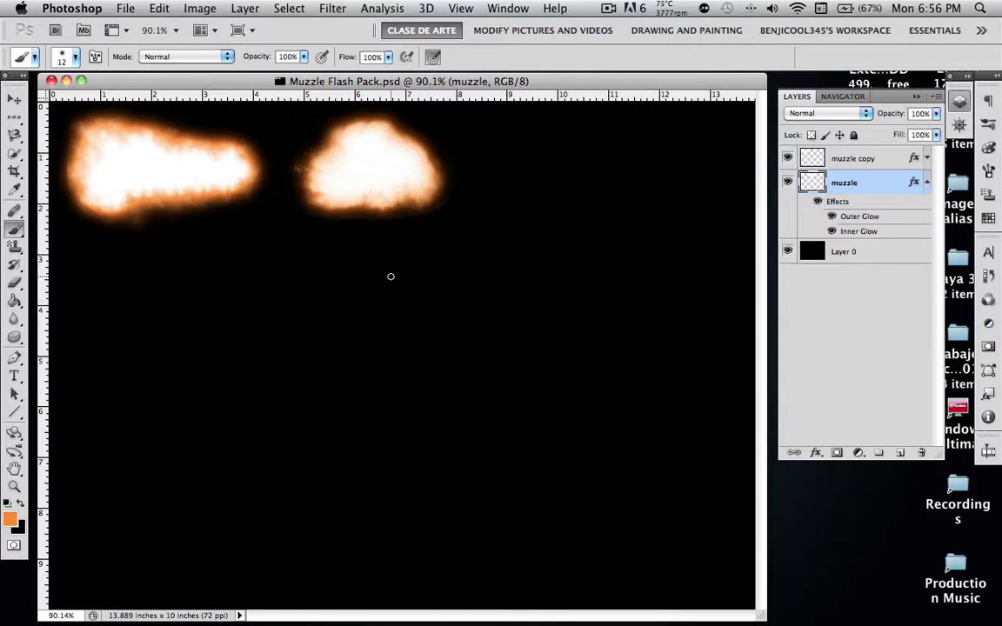
drag(396, 276, 271, 275)
Step: Undo the test stroke and add a new layer at the top of the stack
key(super+z)
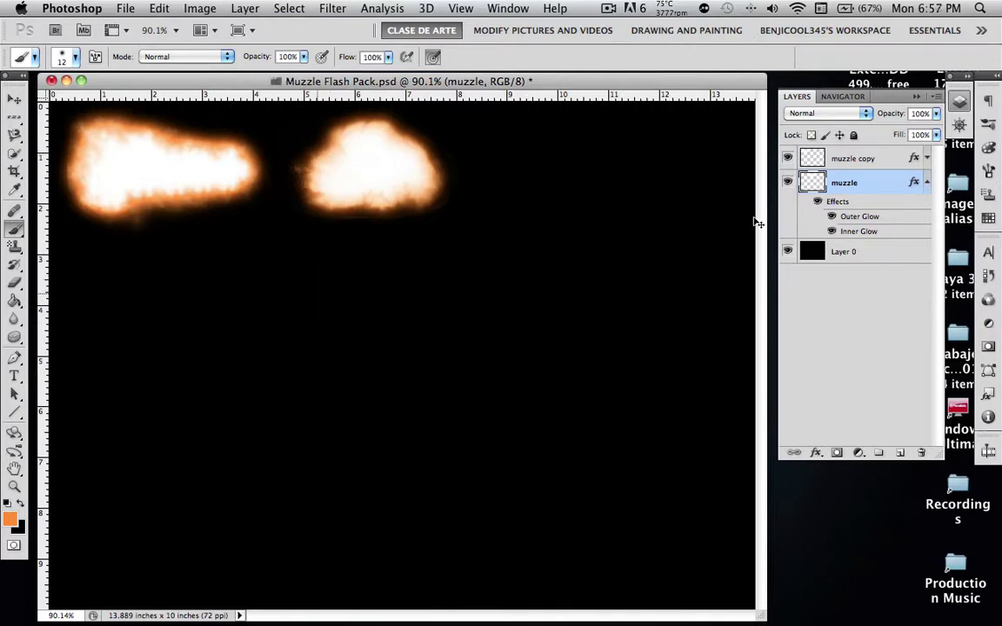
click(900, 452)
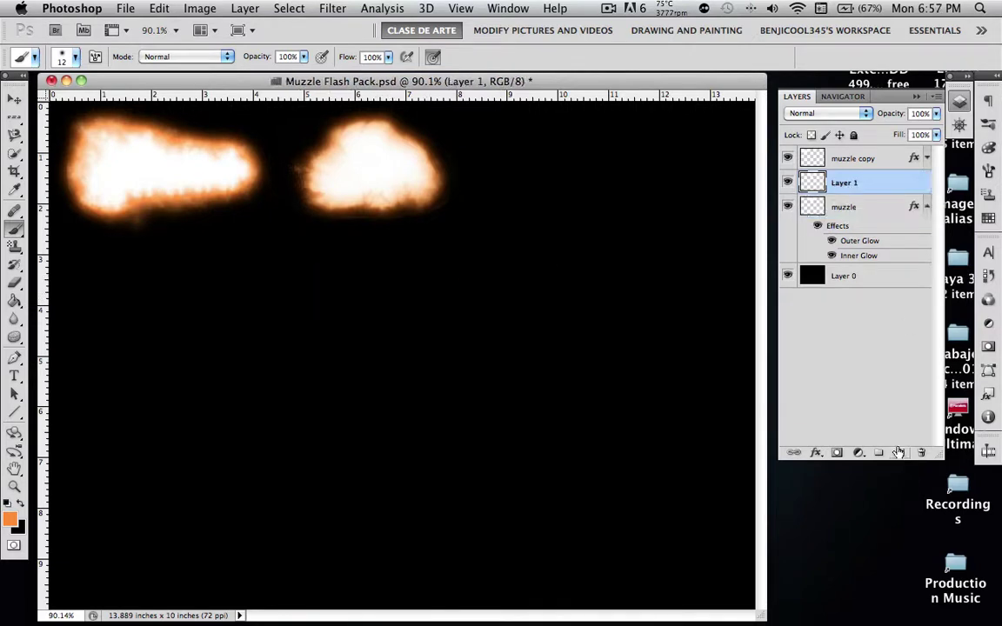
drag(844, 182, 844, 157)
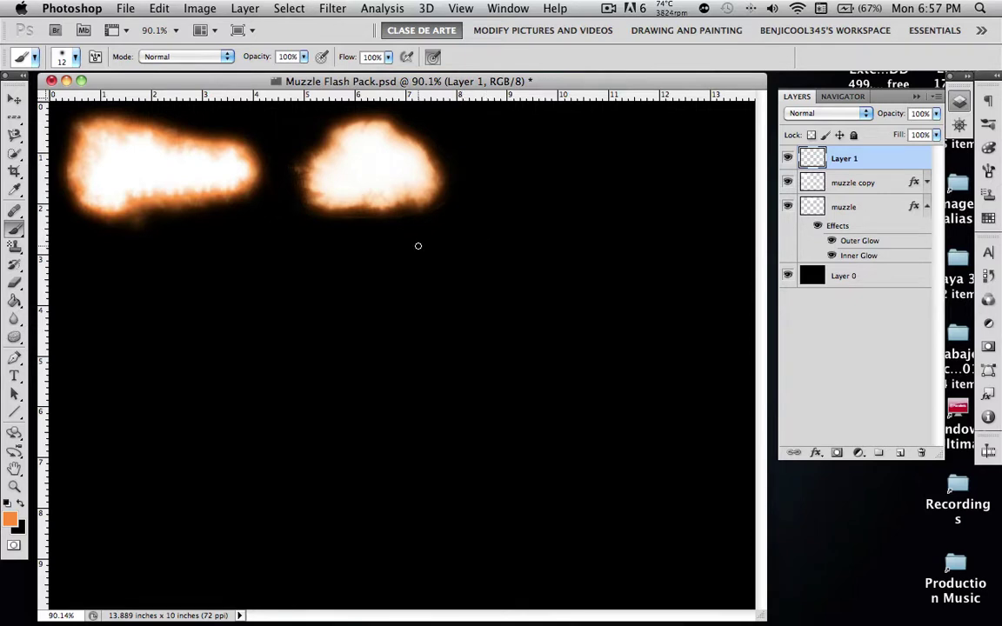
Step: Draw a white loop below the flashes and fill it solid white with the Paint Bucket
drag(469, 271, 364, 272)
key(ctrl+z)
click(8, 503)
mouse_move(437, 284)
mouse_down()
mouse_move(291, 304)
mouse_move(306, 356)
mouse_move(391, 373)
mouse_move(508, 332)
mouse_move(461, 275)
mouse_move(370, 281)
mouse_move(384, 357)
mouse_move(505, 318)
mouse_move(419, 294)
mouse_move(414, 405)
mouse_move(481, 320)
mouse_move(393, 303)
mouse_up()
key(ctrl+z)
key(ctrl+z)
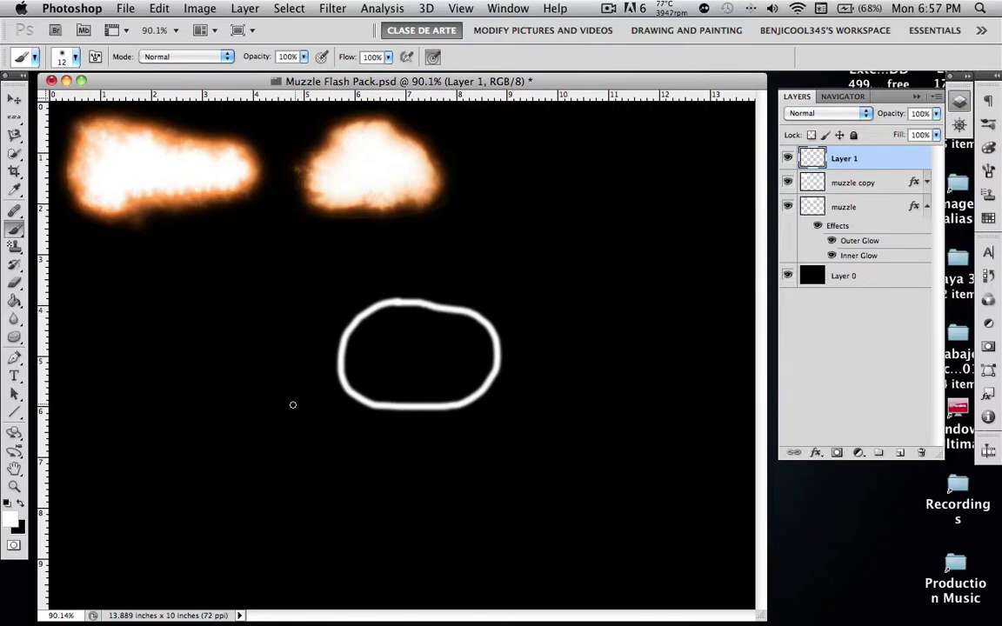
click(14, 300)
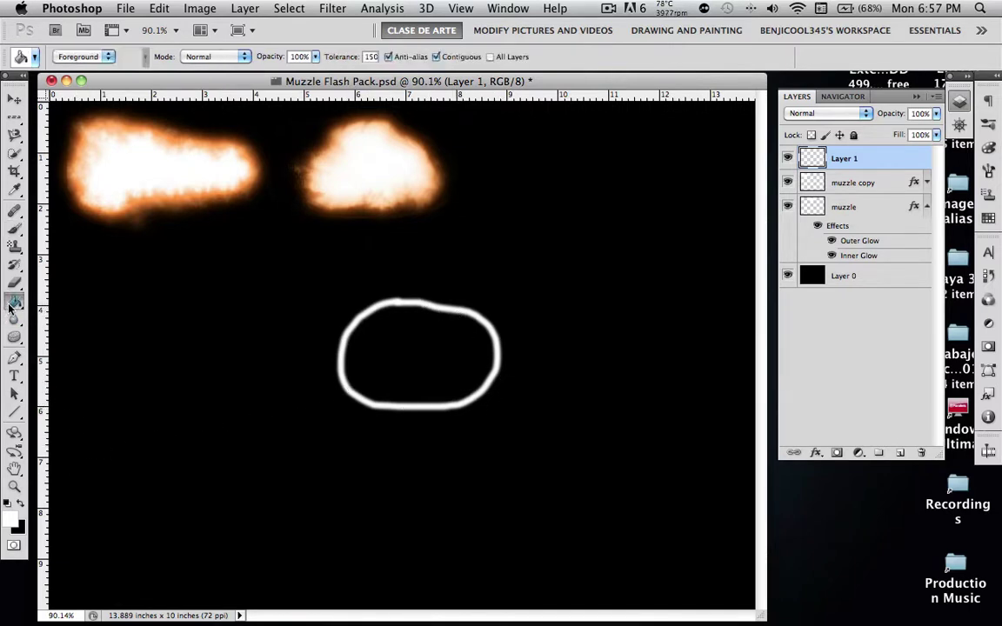
click(419, 336)
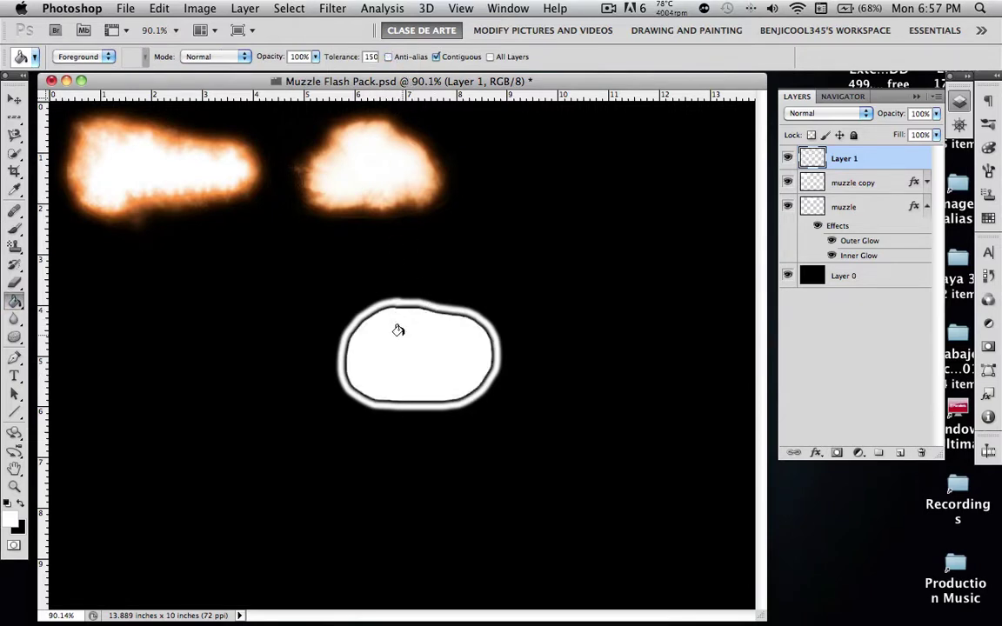
click(397, 322)
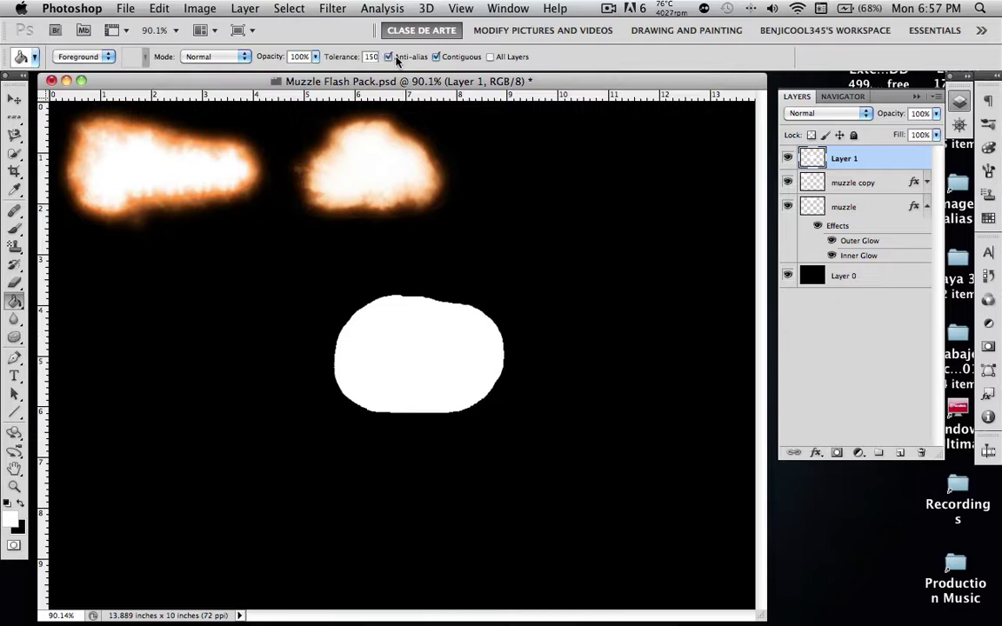
Step: Open Layer 1's layer style and enable Outer Glow and Inner Glow
double_click(889, 162)
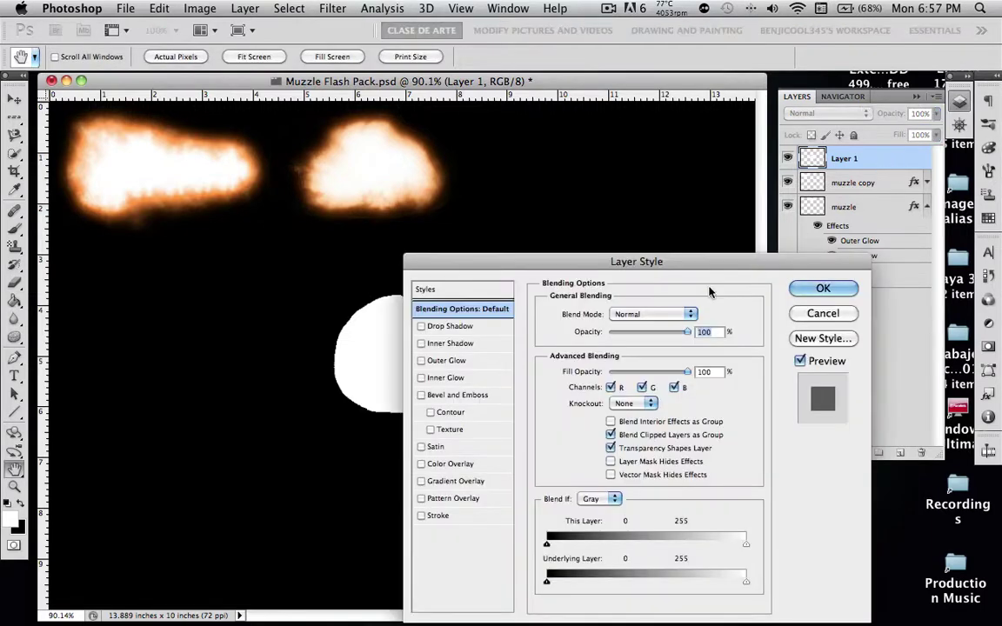
click(446, 360)
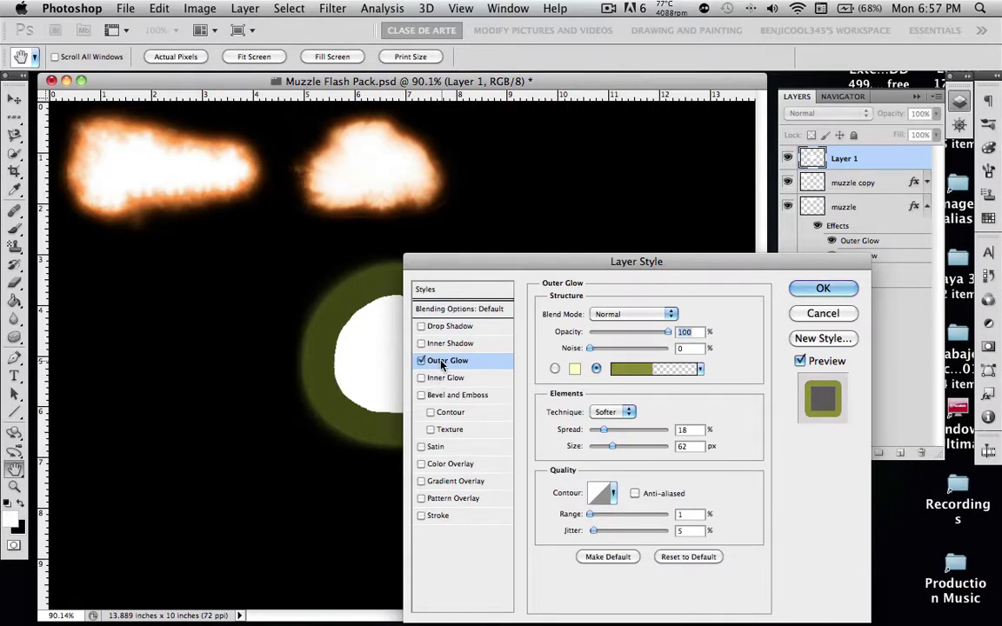
click(422, 379)
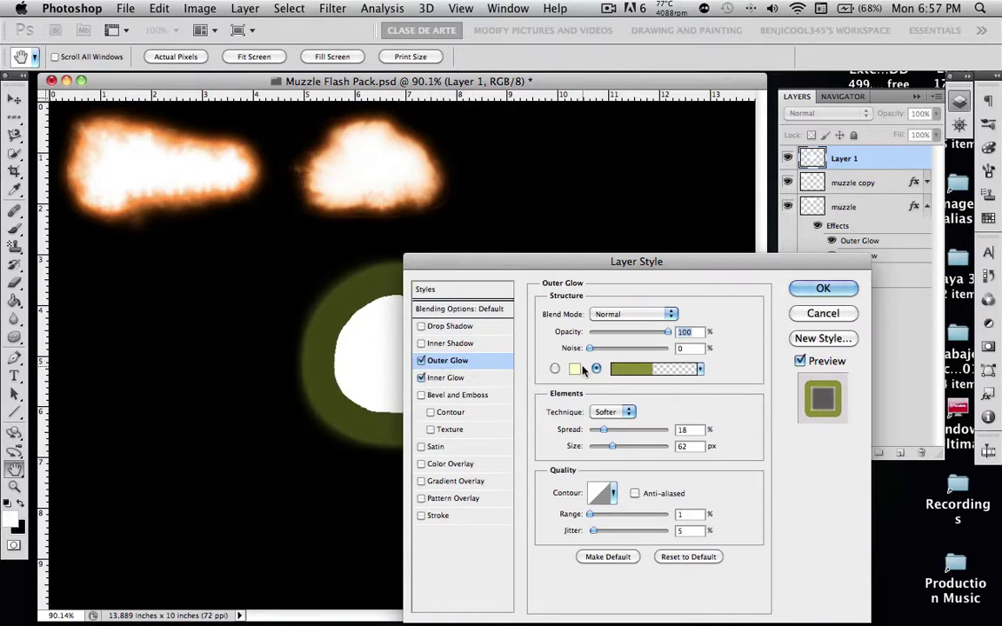
mouse_move(559, 265)
mouse_down()
mouse_move(684, 236)
mouse_move(728, 214)
mouse_up()
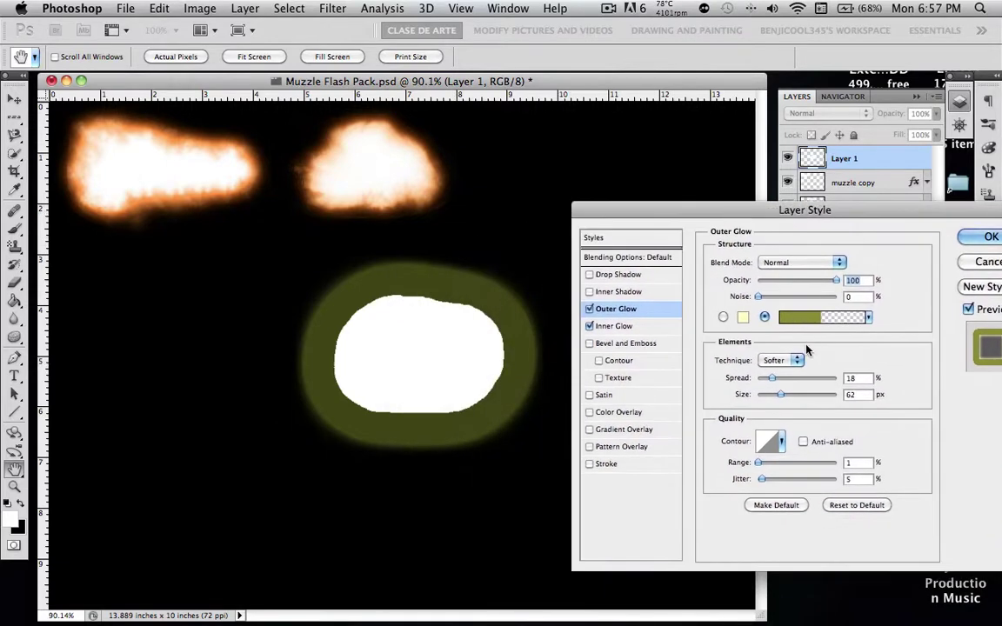
Step: Make the outer glow a solid orange colour (ff7200)
click(723, 317)
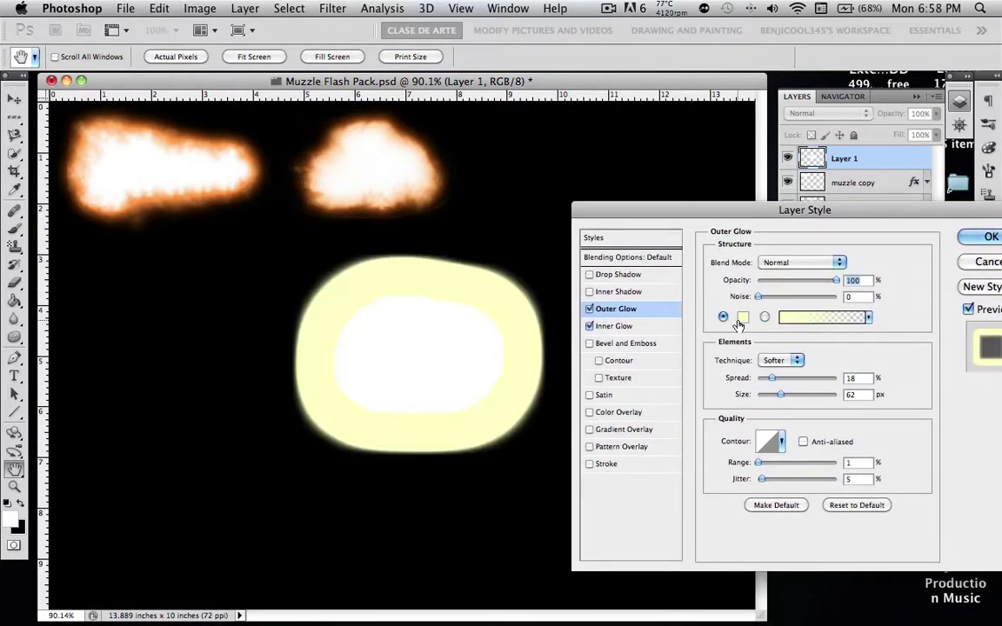
drag(776, 474, 779, 501)
drag(739, 324, 756, 309)
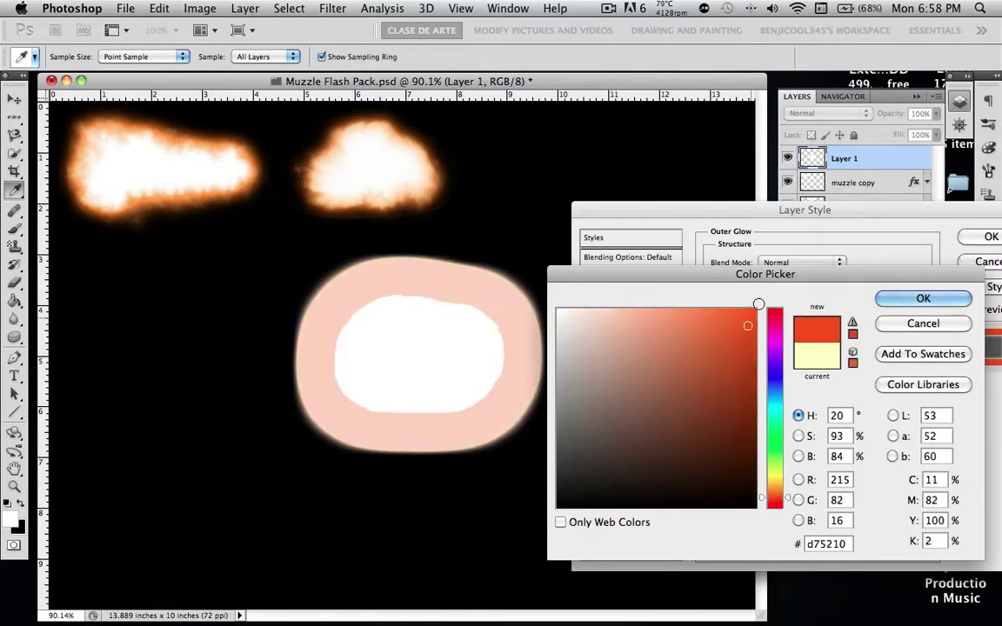
drag(777, 494, 780, 483)
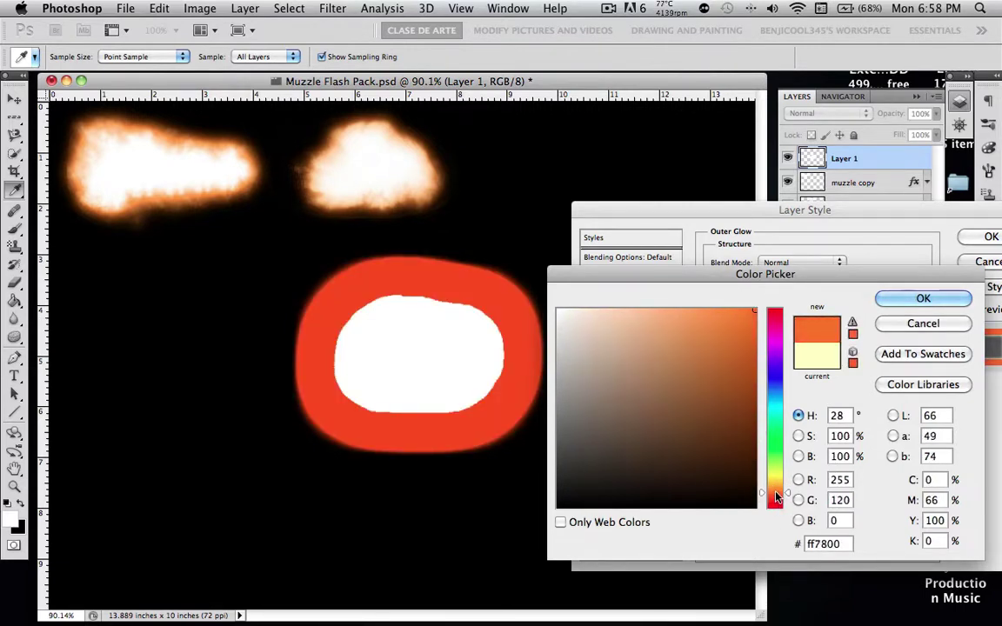
click(906, 299)
click(743, 317)
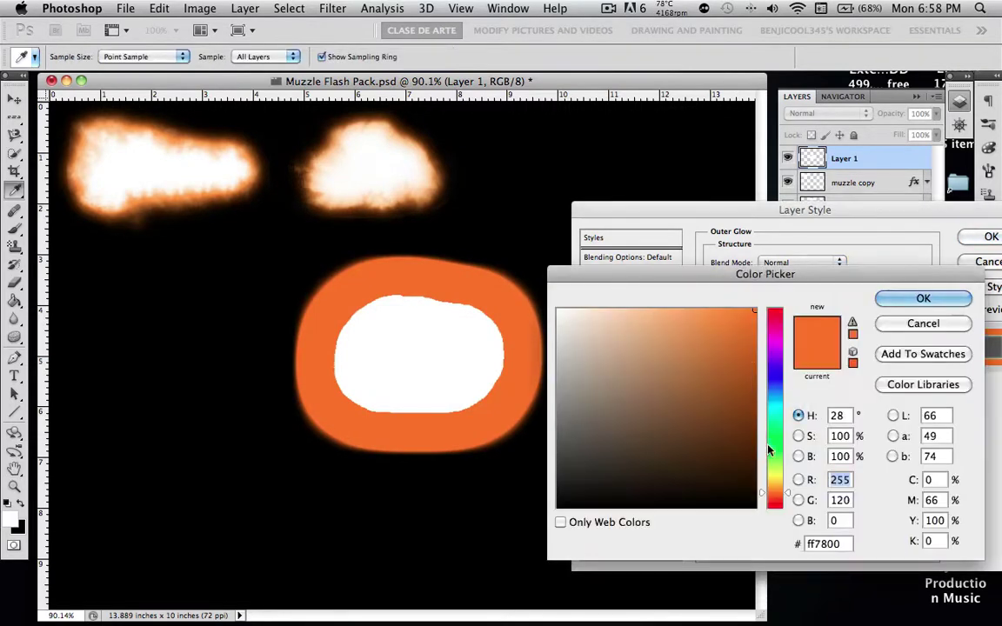
click(772, 490)
drag(775, 494, 774, 497)
click(918, 304)
Step: Set the inner glow colour to a saturated orange (ff7800)
click(613, 325)
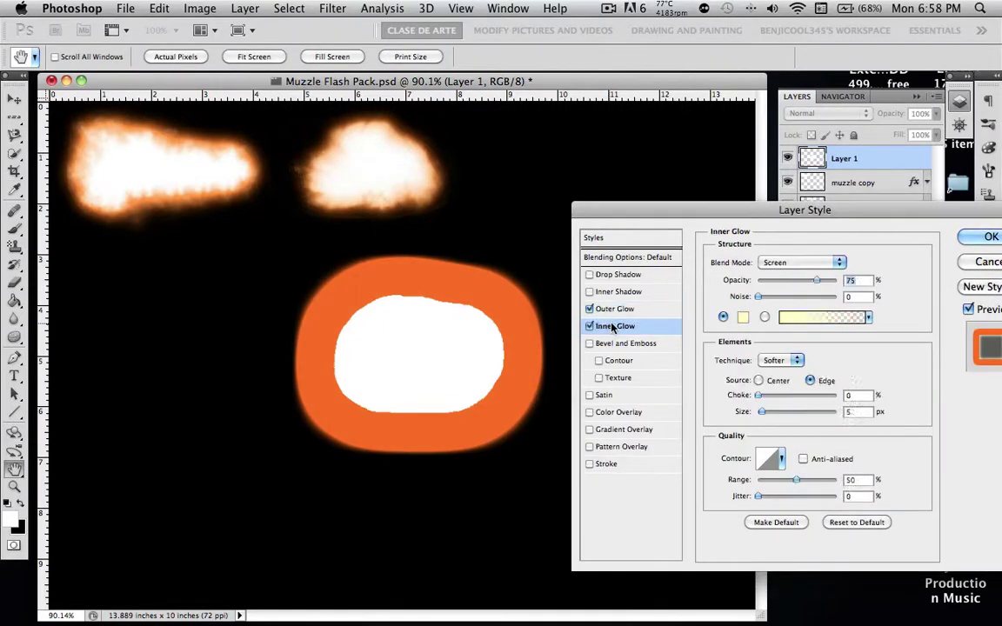
click(743, 316)
drag(775, 492, 775, 496)
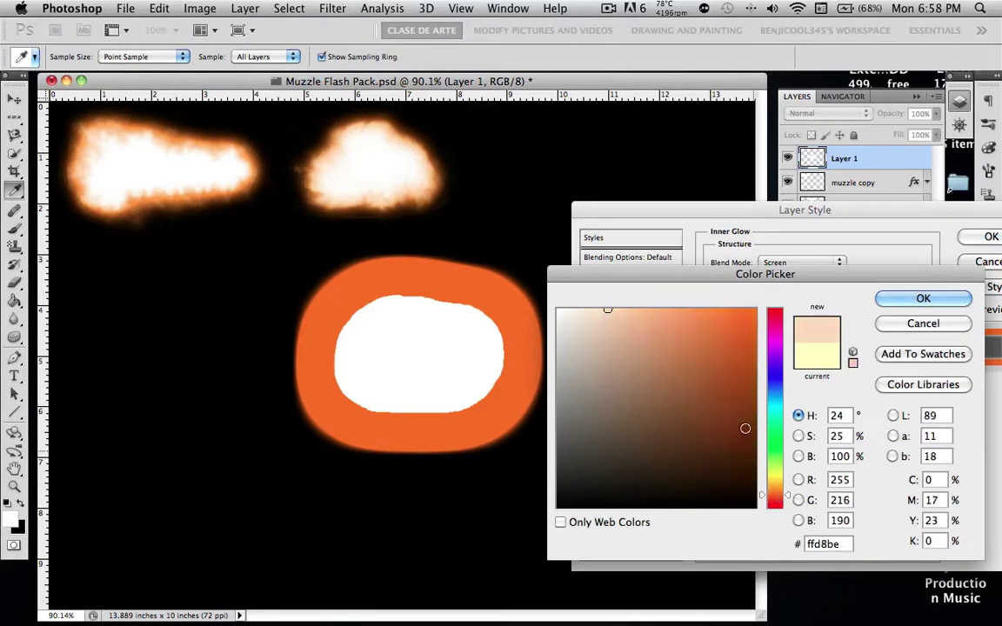
click(775, 496)
drag(662, 322, 739, 310)
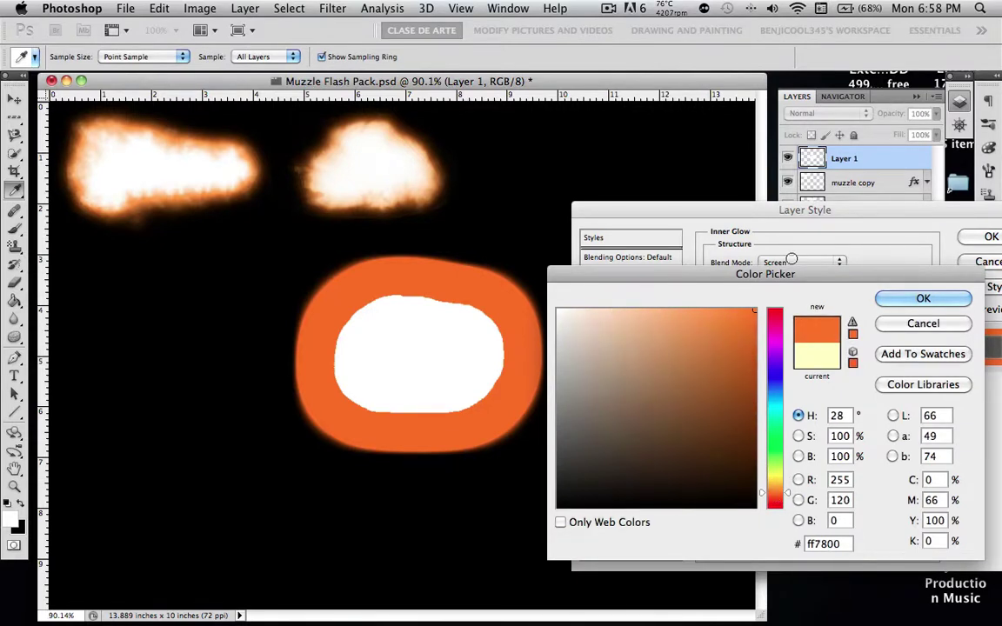
click(921, 299)
Step: Set the outer glow to Screen blending, size 20 and range about 50%
click(615, 308)
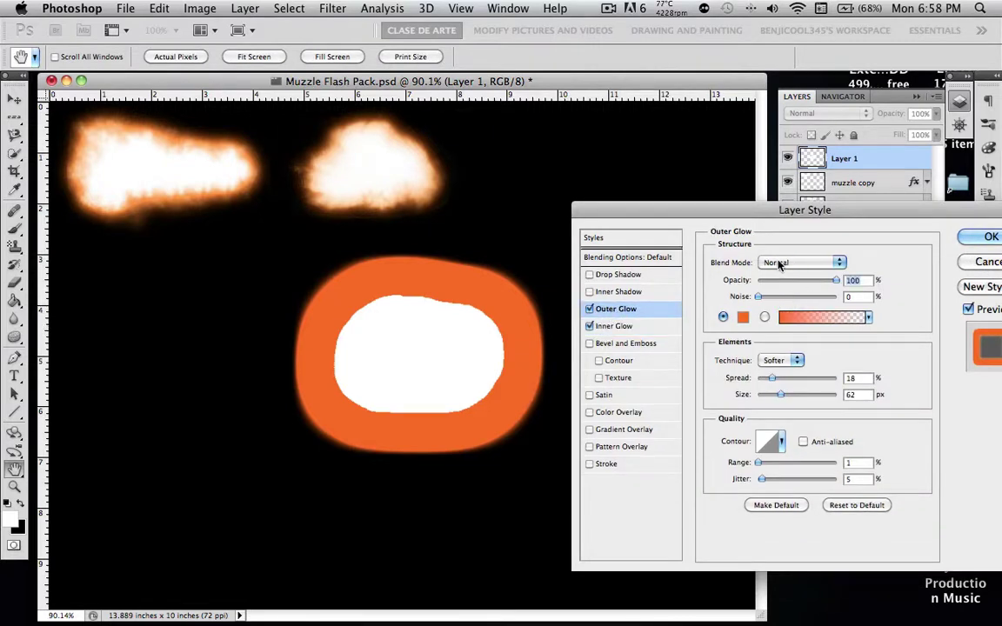
click(767, 263)
click(776, 363)
click(770, 394)
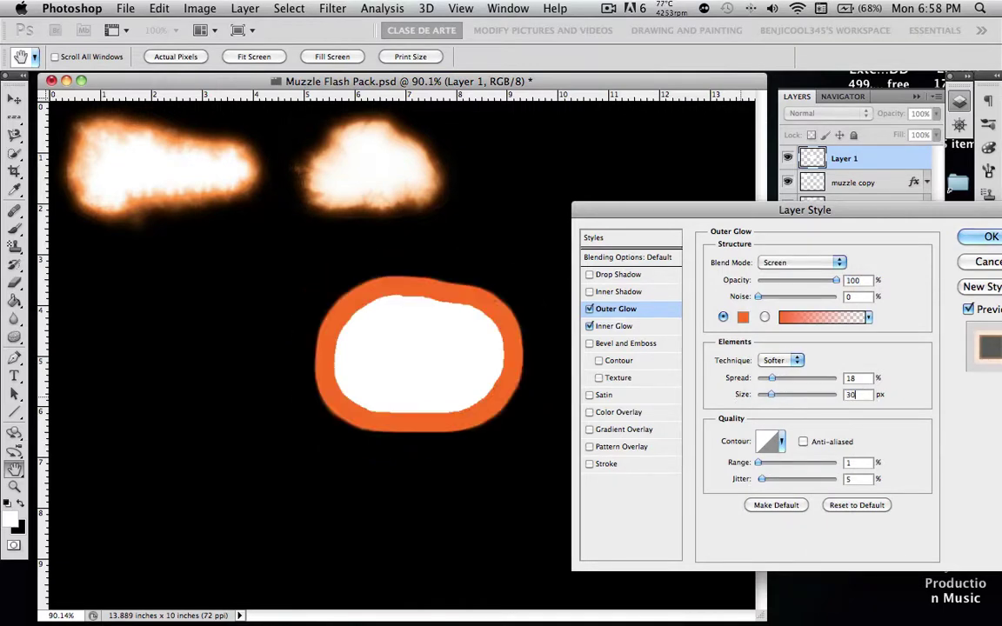
text(20)
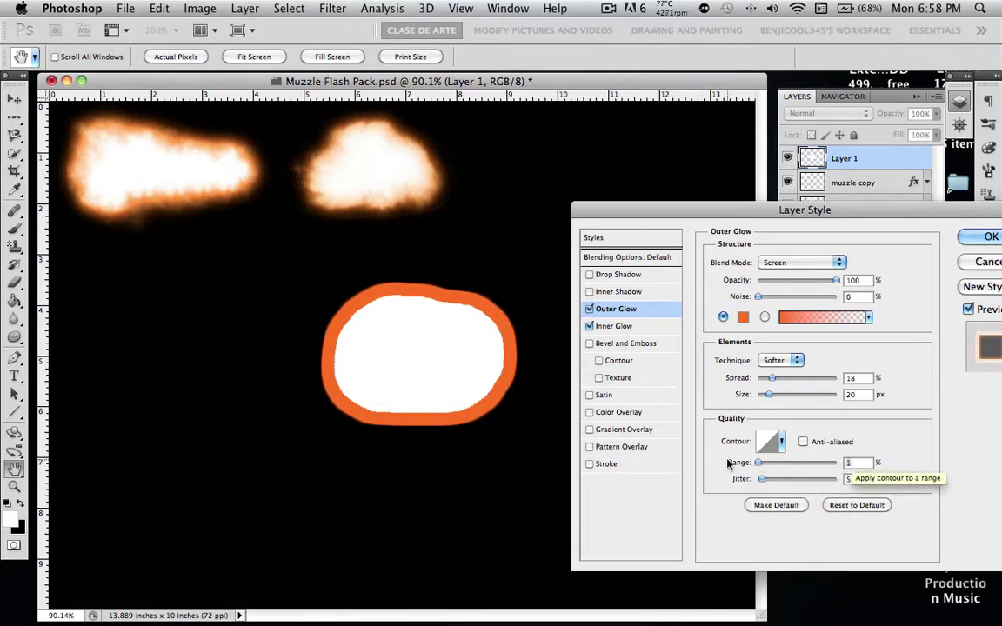
drag(759, 463, 796, 463)
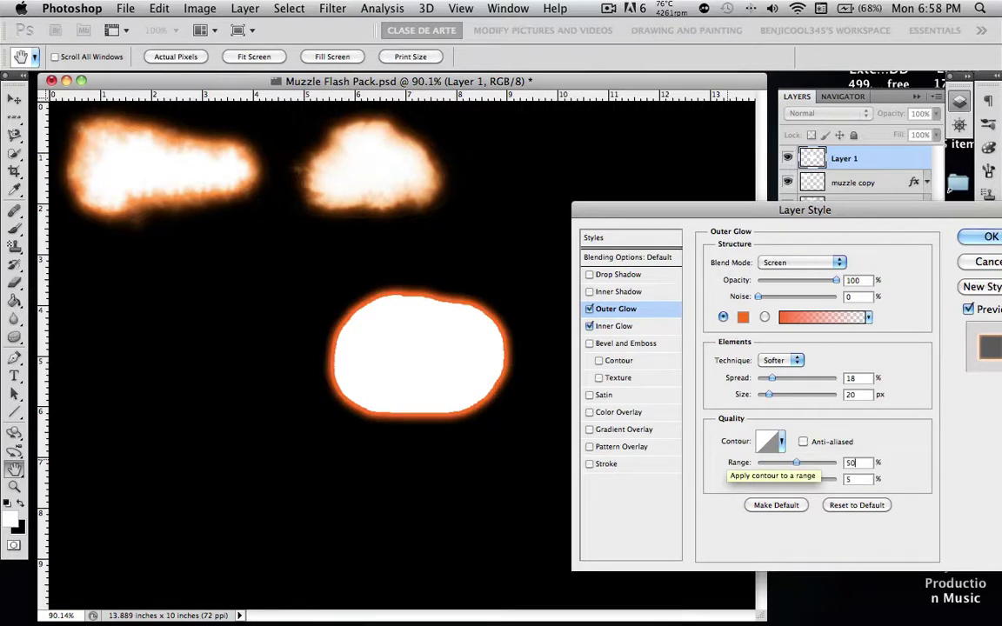
click(631, 326)
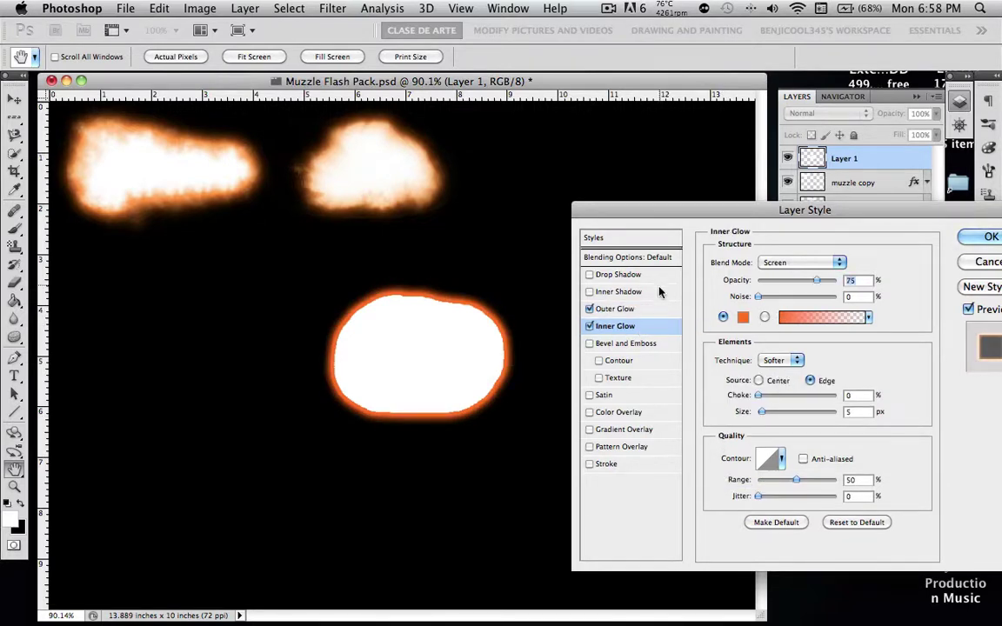
click(600, 309)
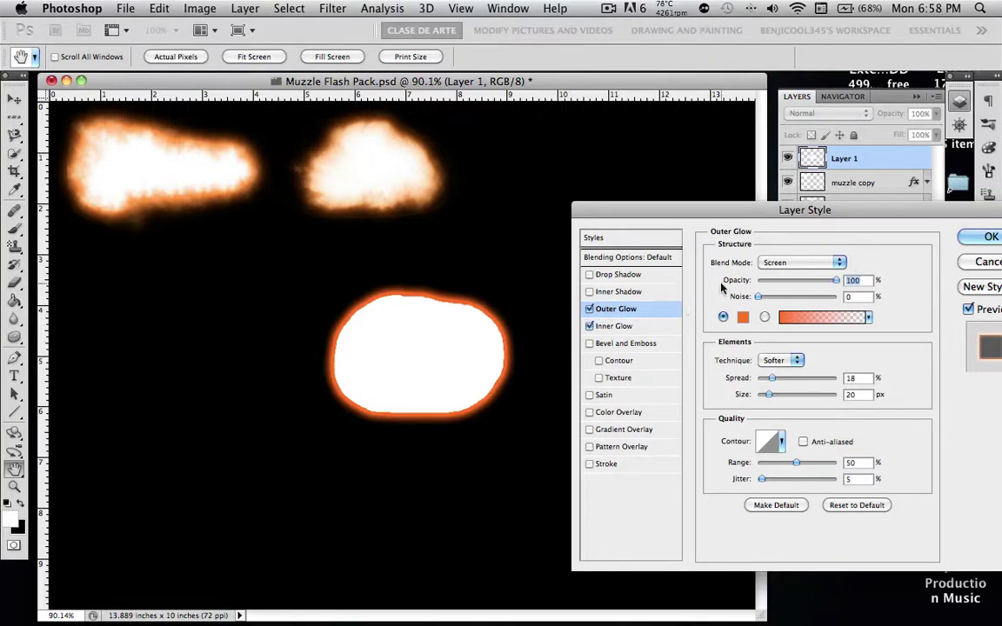
Step: Apply the glows with outer glow opacity 75, then reopen Layer 1's Inner Glow settings
text(75)
key(Return)
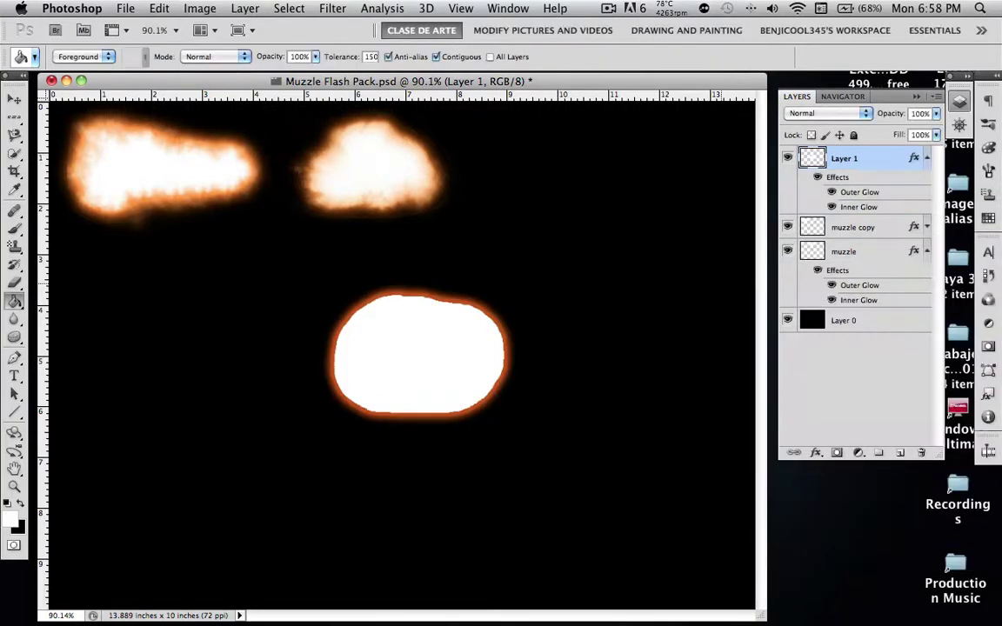
double_click(887, 172)
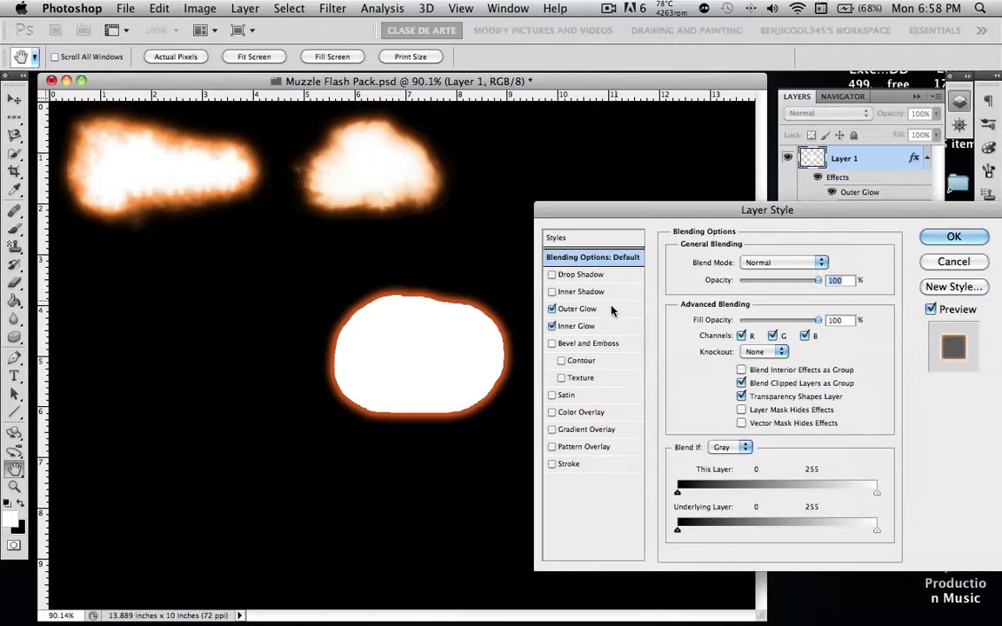
click(599, 327)
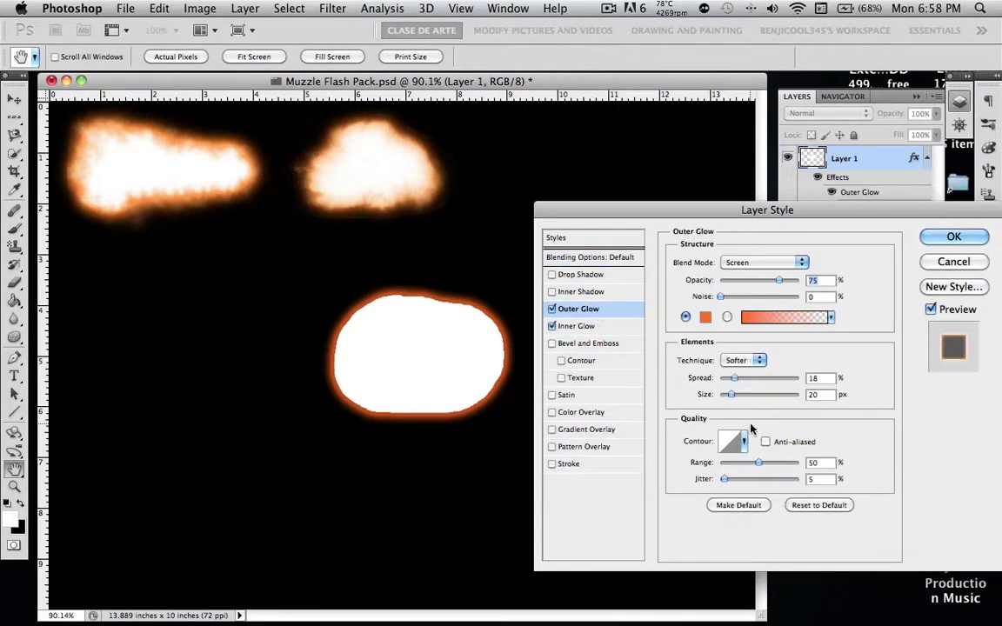
click(576, 327)
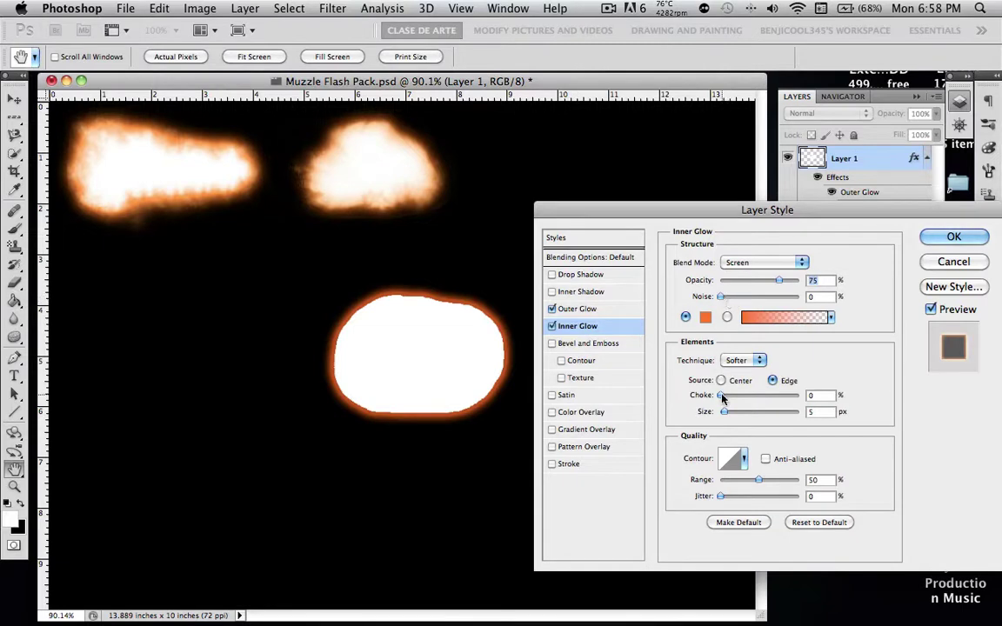
Step: Make the inner glow Normal-blended with size about 27 px and range 48%
drag(724, 411, 739, 414)
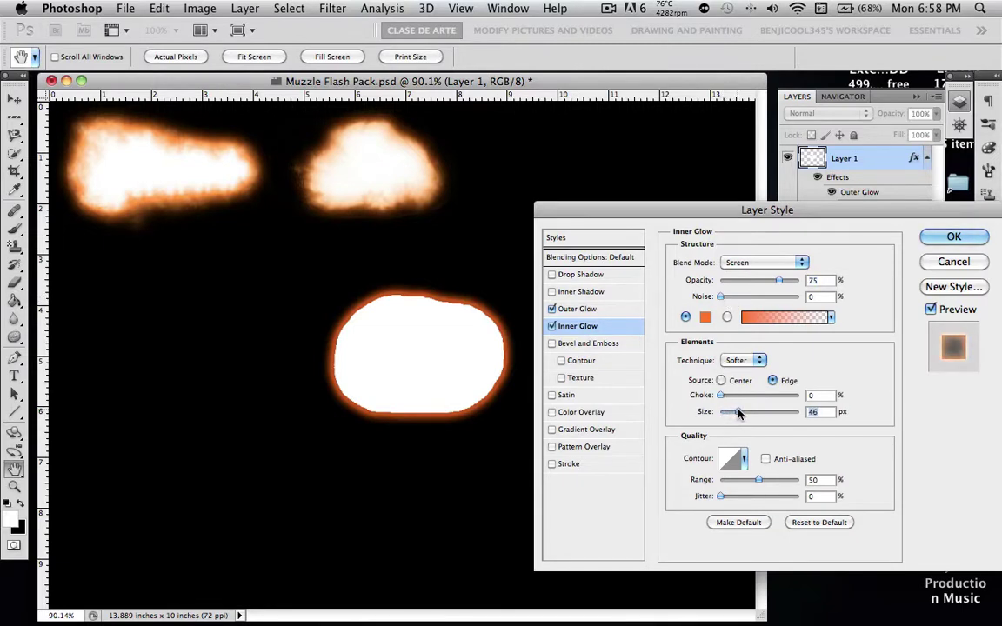
drag(759, 480, 733, 484)
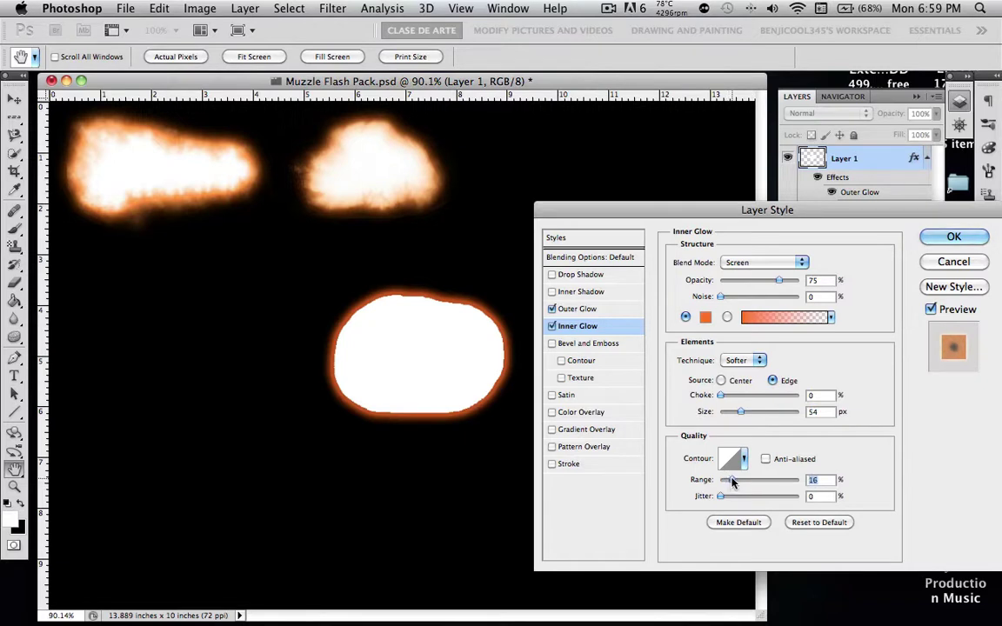
click(750, 262)
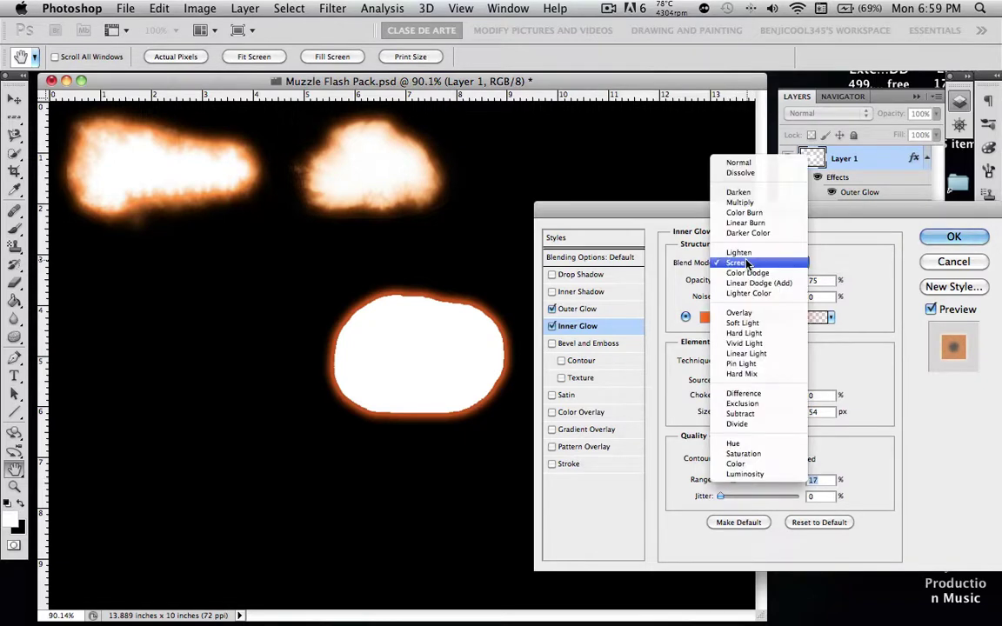
click(746, 164)
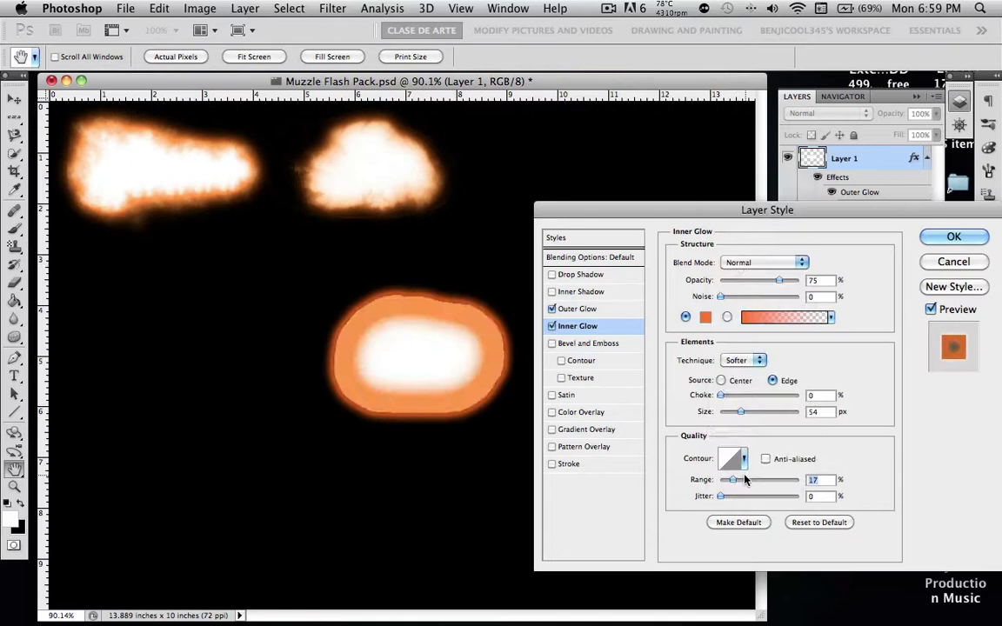
drag(741, 411, 733, 413)
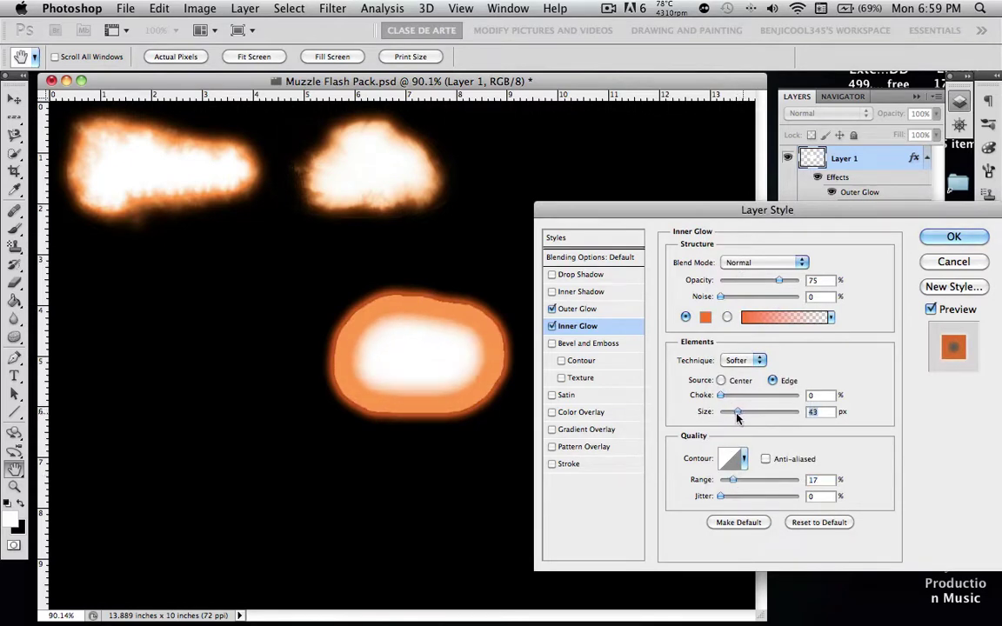
drag(733, 481, 762, 482)
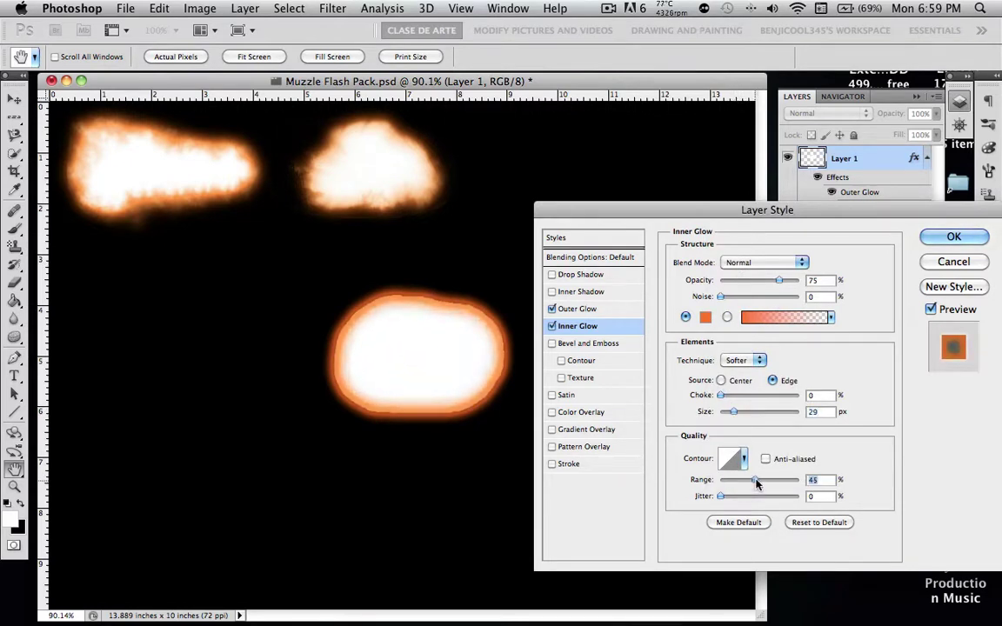
drag(737, 417, 733, 413)
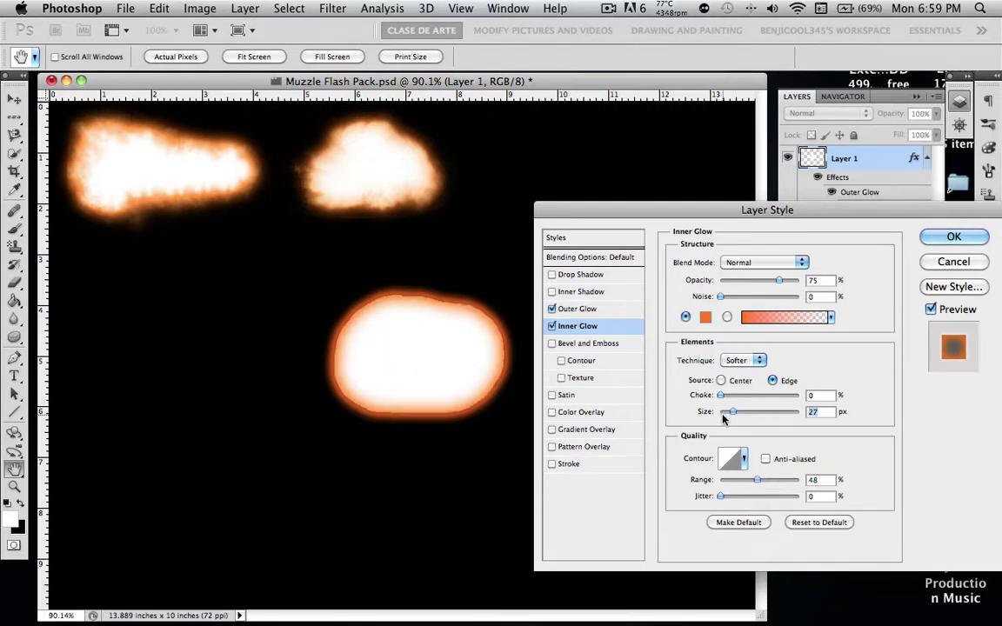
Step: Apply the glow settings, collapse Layer 1's effects list, and return to the Brush tool
click(756, 481)
click(945, 242)
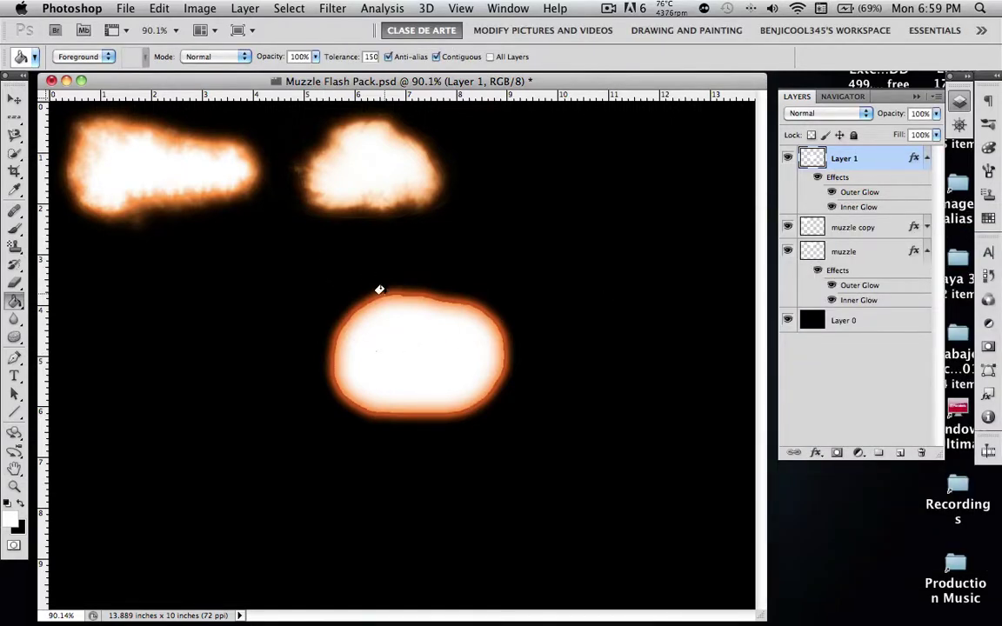
click(927, 157)
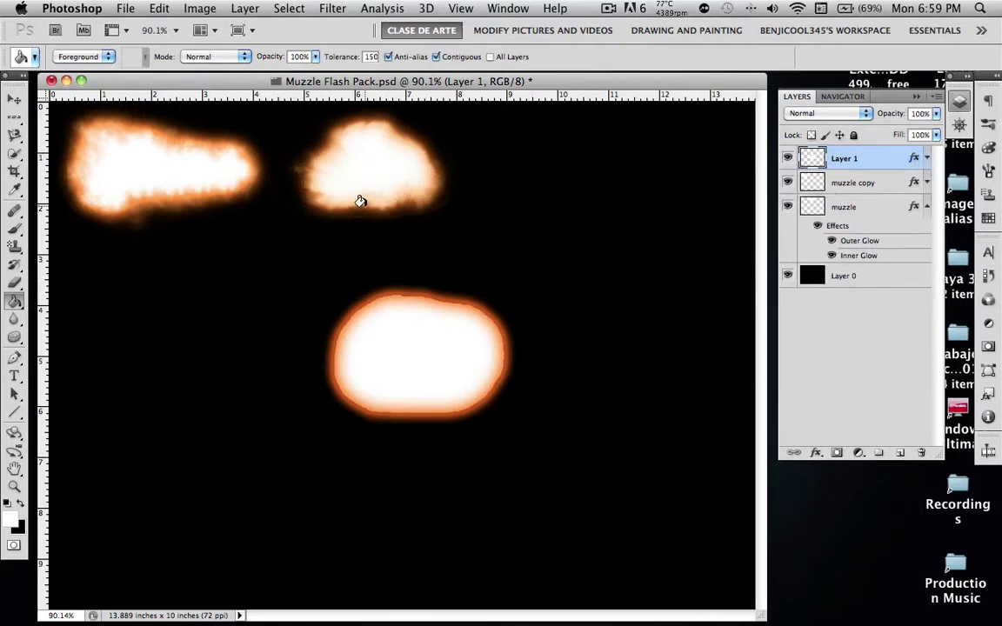
click(14, 100)
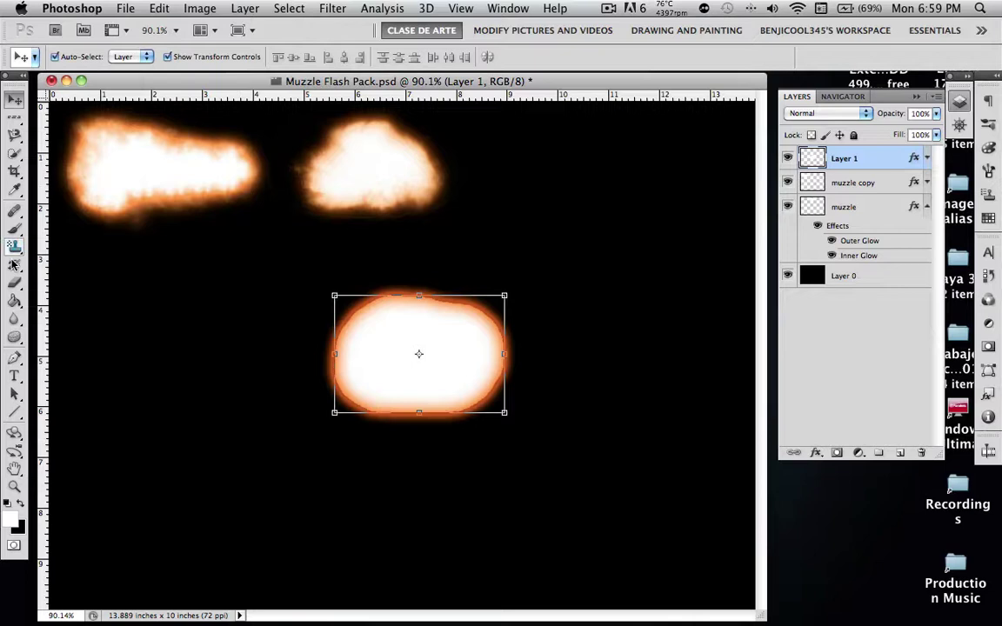
click(14, 228)
Step: Load the Clouds_Brushes_by_Coby17 set and pick the first cloud brush, undoing a stray stamp
click(76, 58)
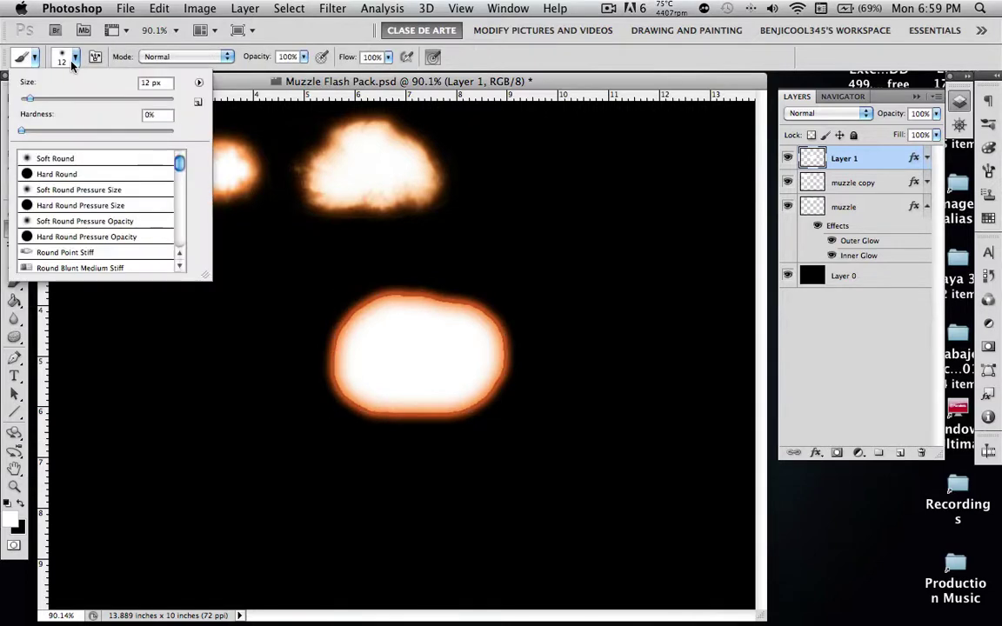
click(76, 57)
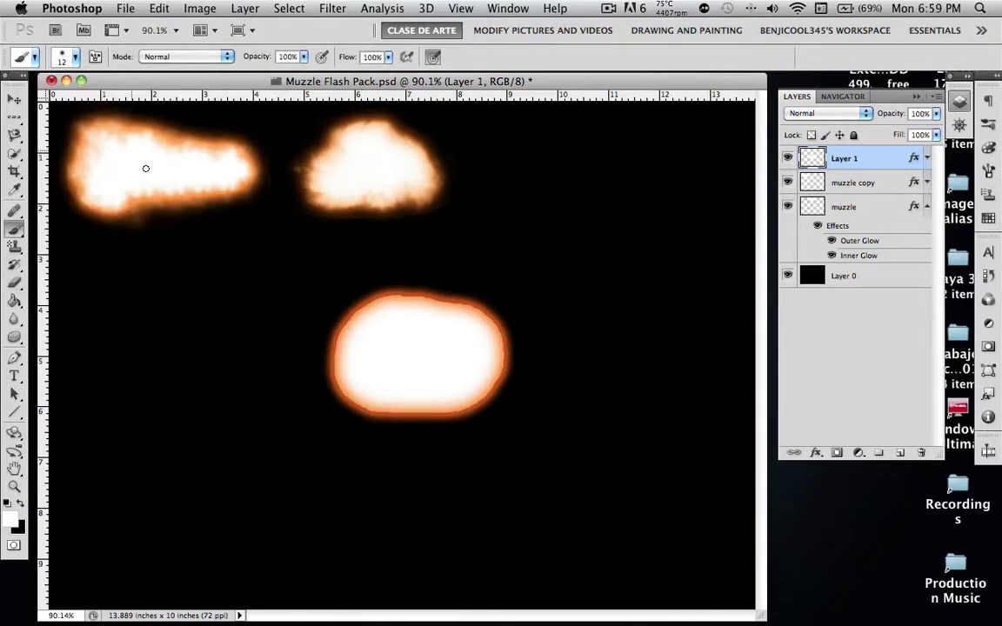
click(63, 58)
click(199, 82)
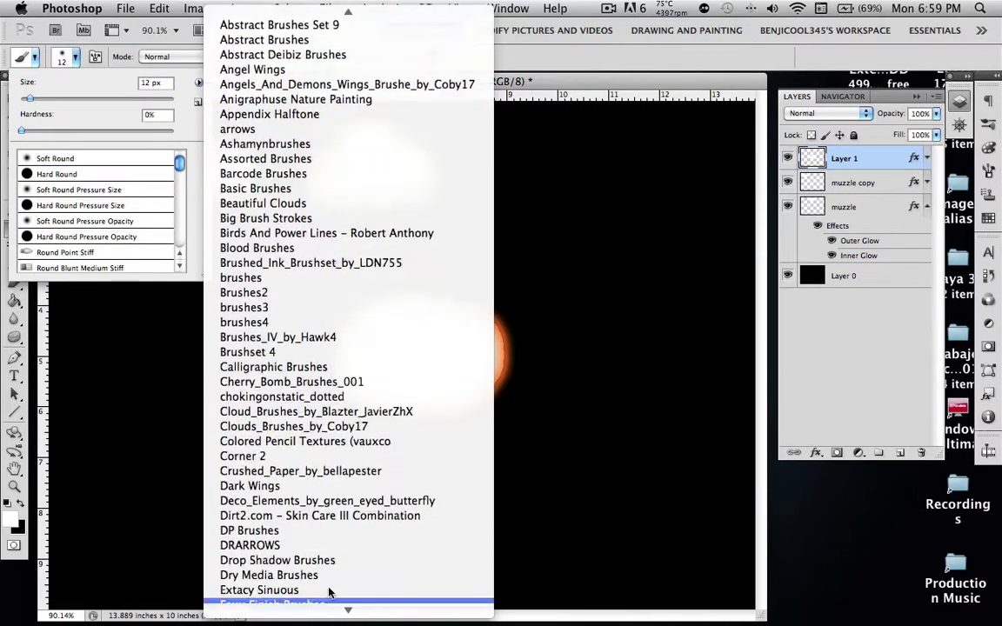
click(298, 426)
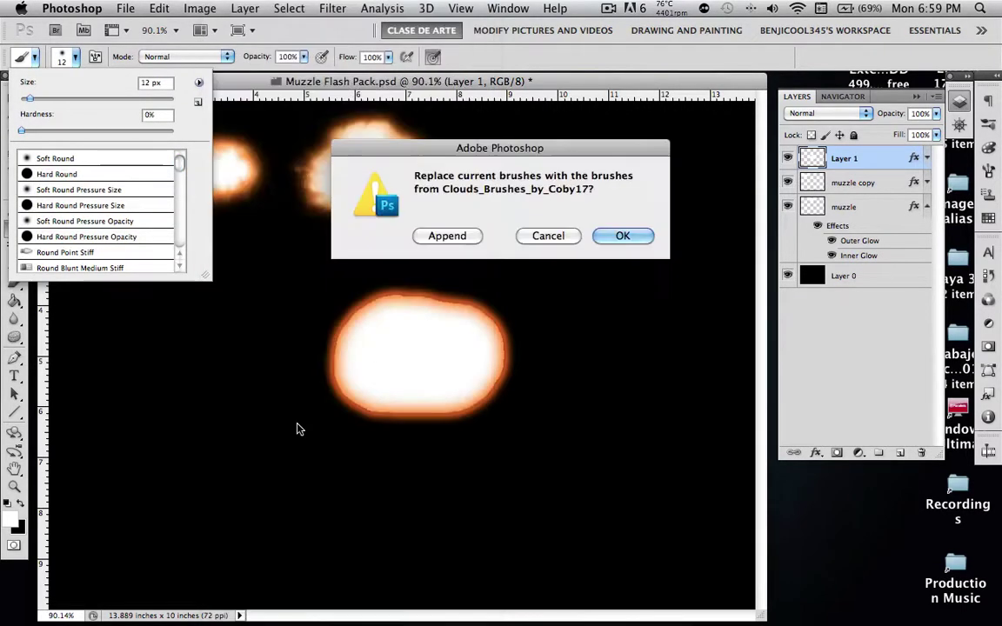
click(639, 239)
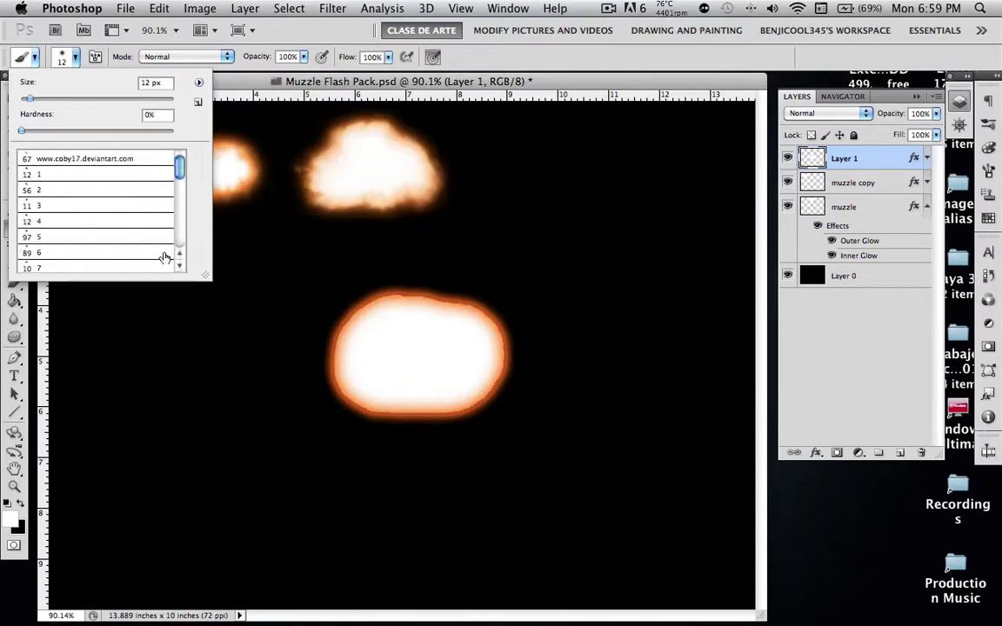
click(79, 178)
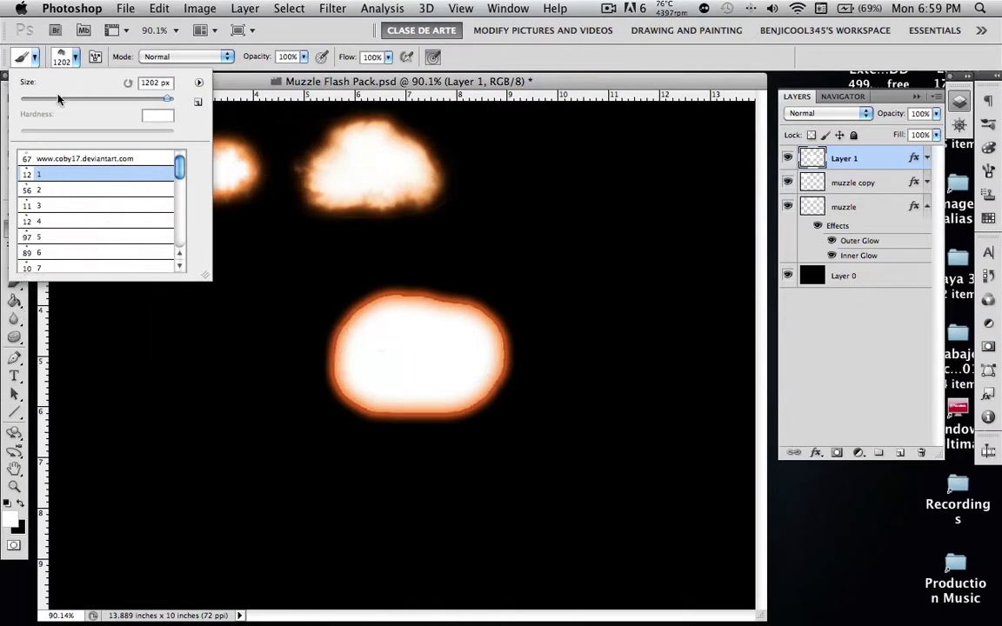
drag(135, 102, 138, 101)
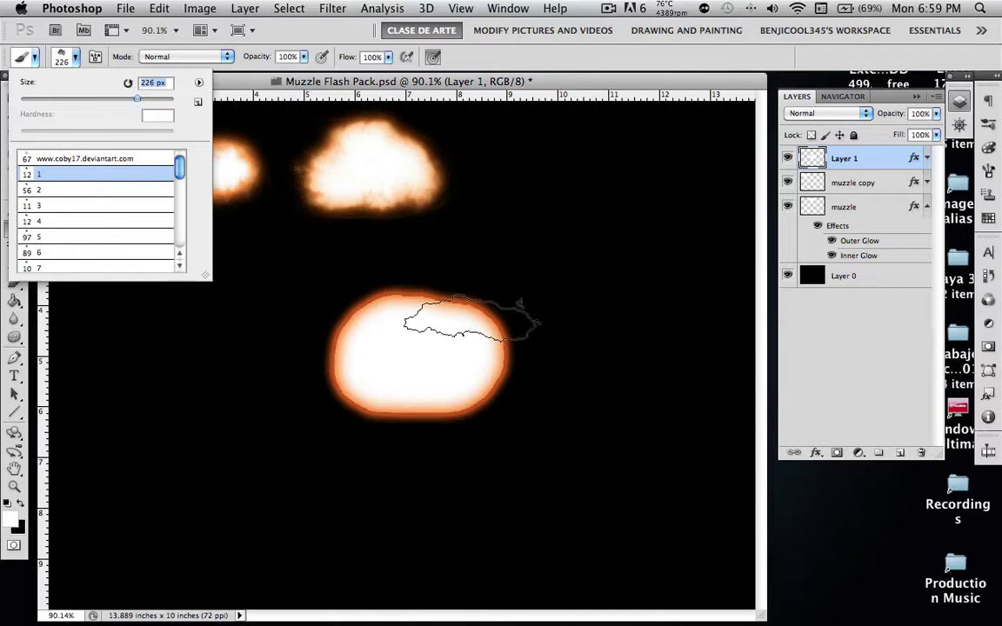
click(458, 302)
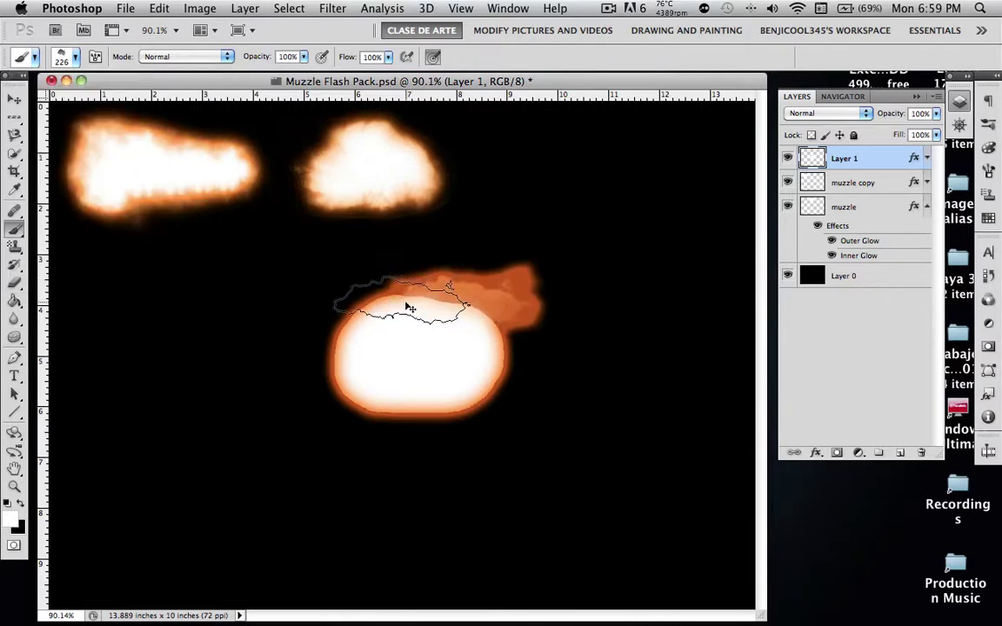
key(ctrl+z)
Step: Switch to the Eraser using cloud brush preset 1 with an enlarged tip
key(e)
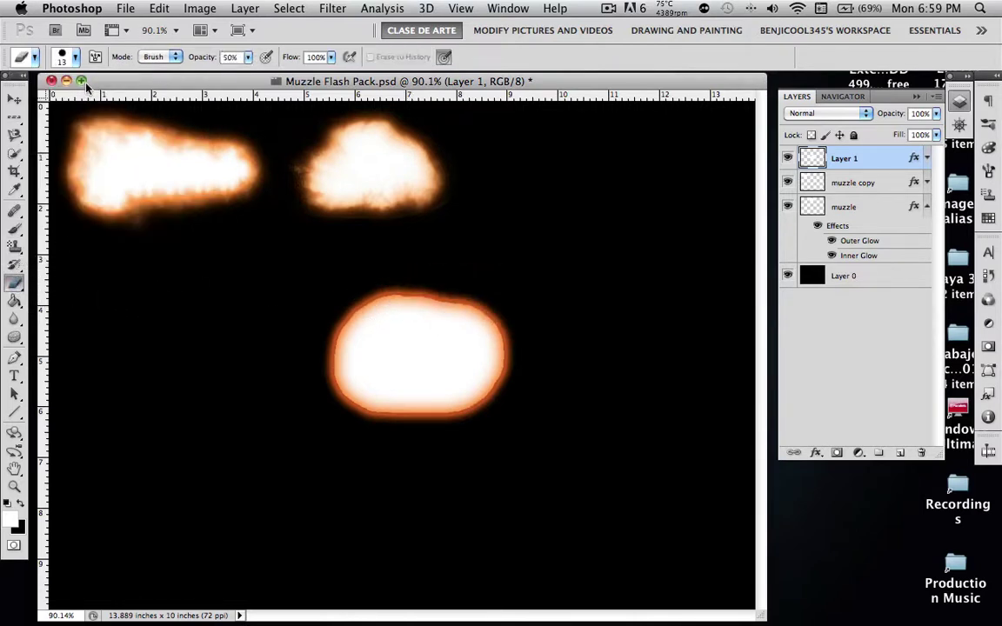
click(76, 57)
click(198, 81)
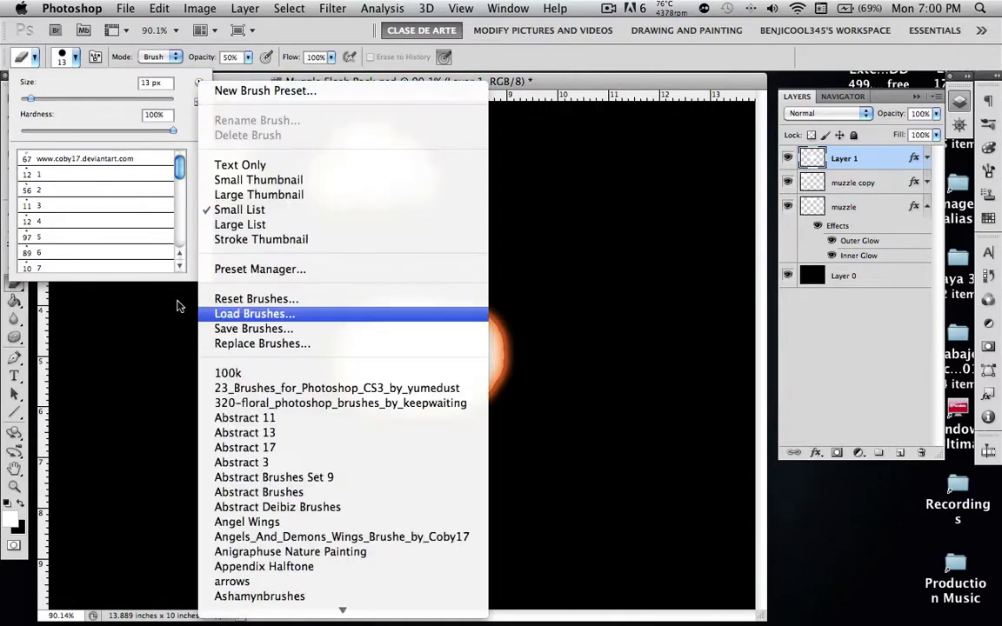
click(46, 175)
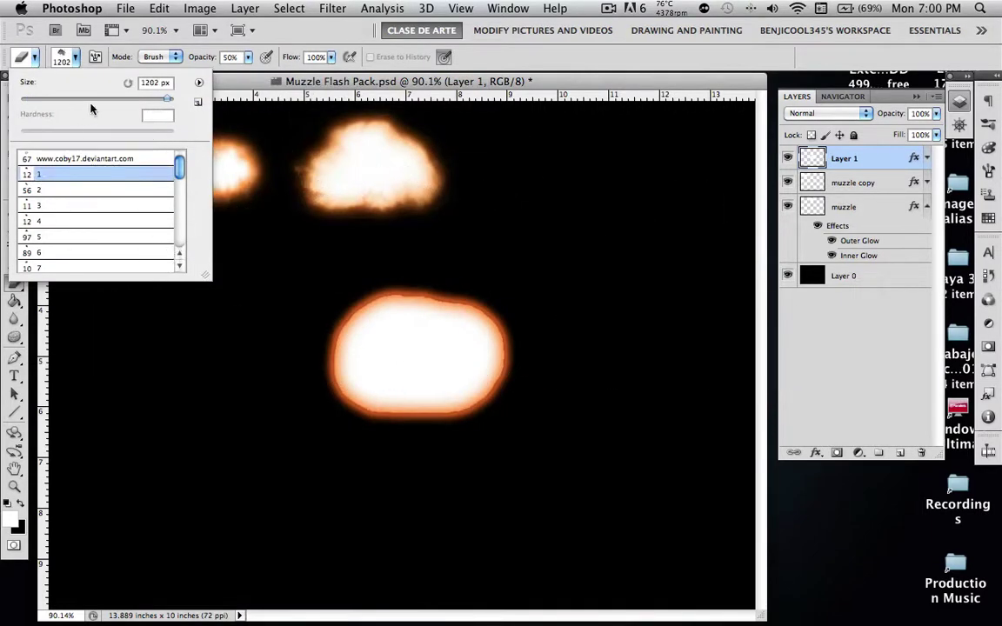
drag(90, 98, 138, 101)
Step: Erase across the lower blob's bottom half with a 298 px cloud eraser, retrying strokes
click(464, 283)
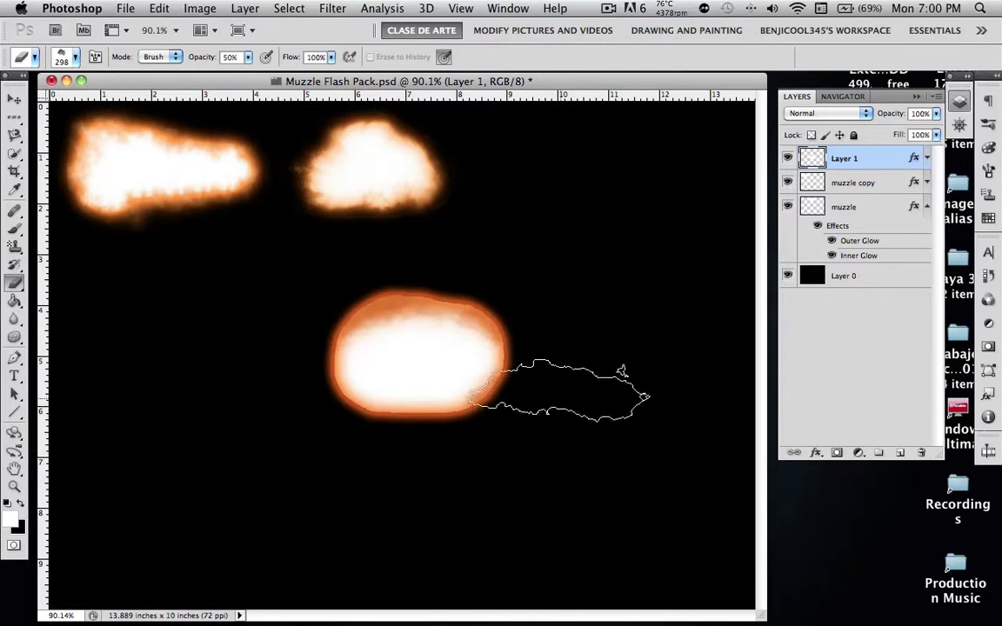
mouse_move(543, 405)
mouse_down()
mouse_move(364, 406)
mouse_move(280, 445)
mouse_up()
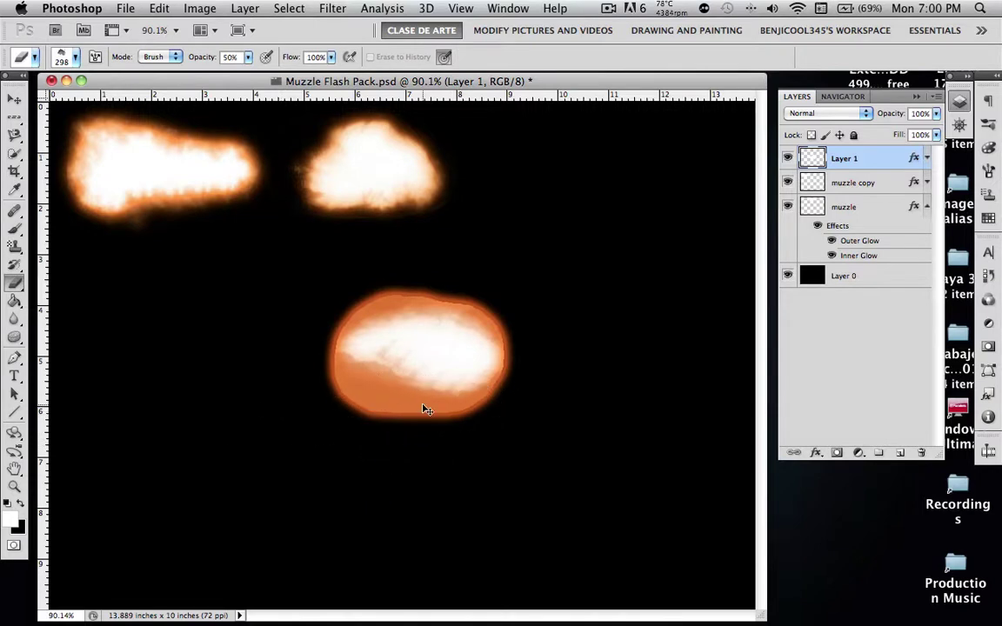
key(ctrl+alt+z)
key(ctrl+alt+z)
drag(522, 400, 346, 409)
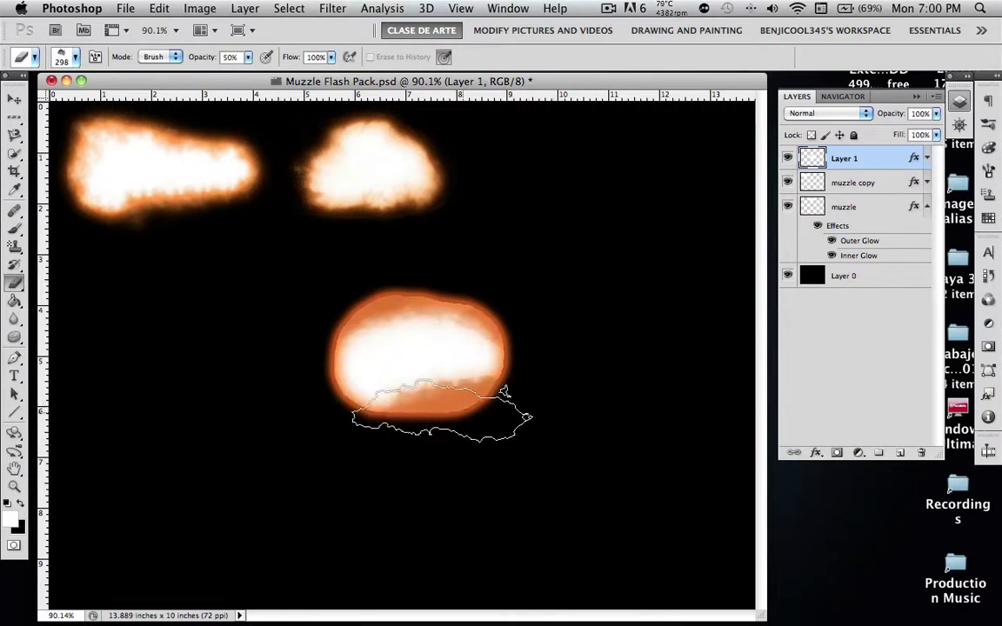
key(ctrl+alt+z)
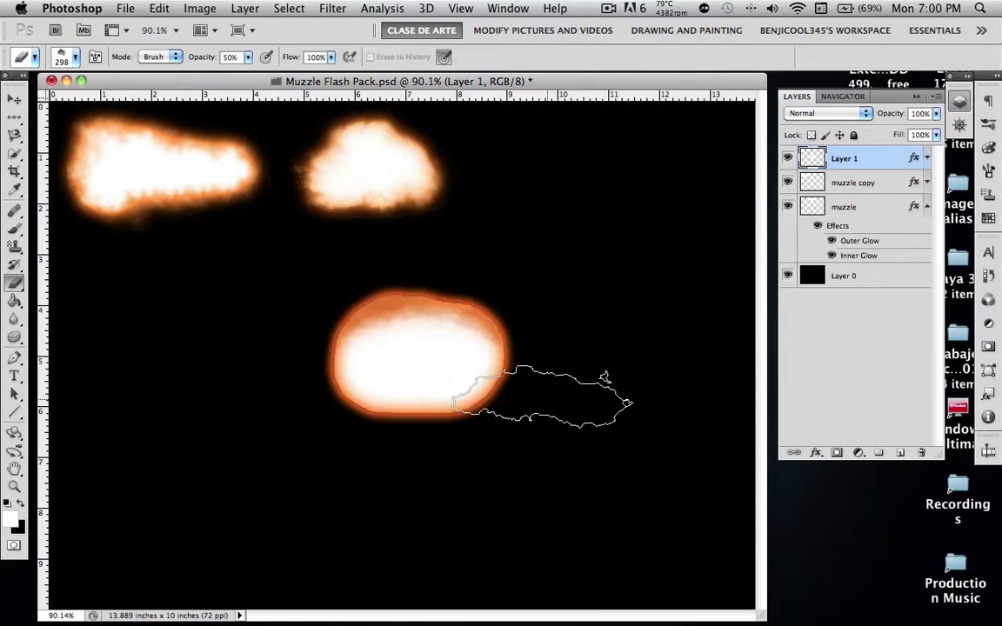
drag(526, 402, 401, 401)
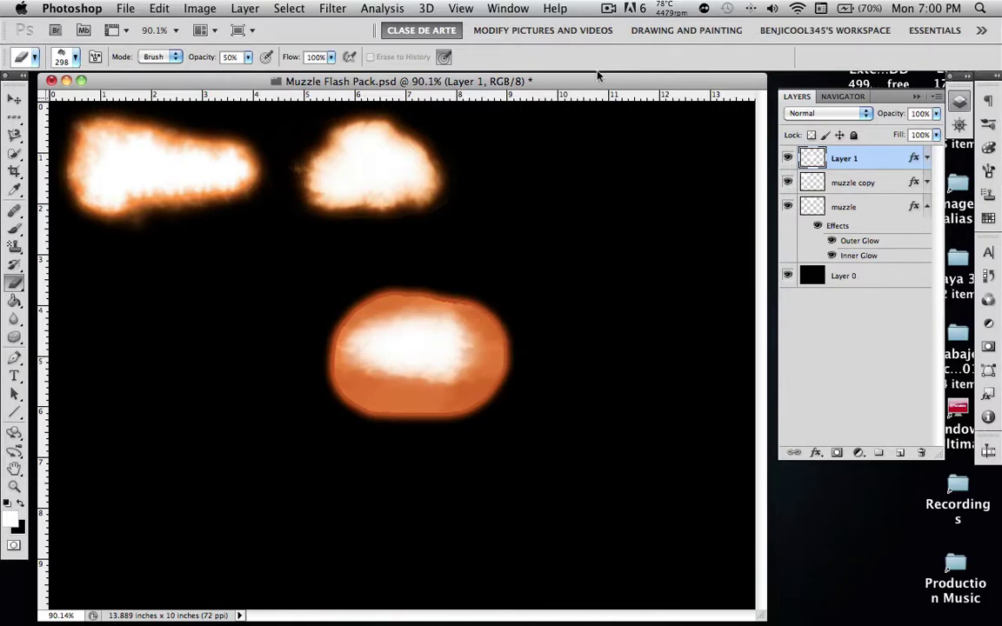
Step: Select the orange halo with Color Range by sampling its colour
click(555, 9)
text(col)
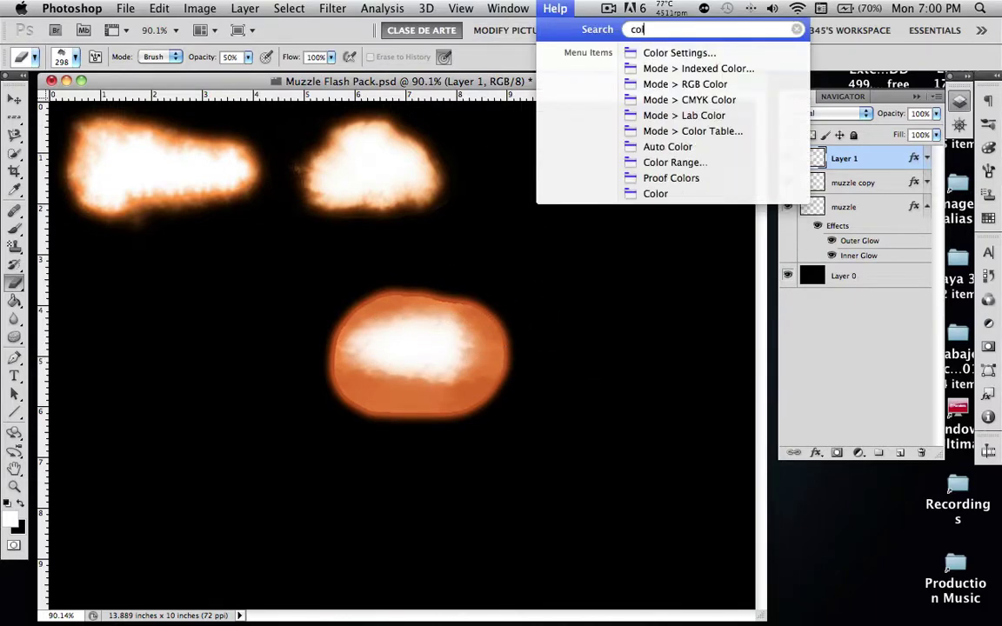
text(or)
key(Down)
key(Down)
key(Down)
key(Down)
key(Down)
key(Down)
key(Down)
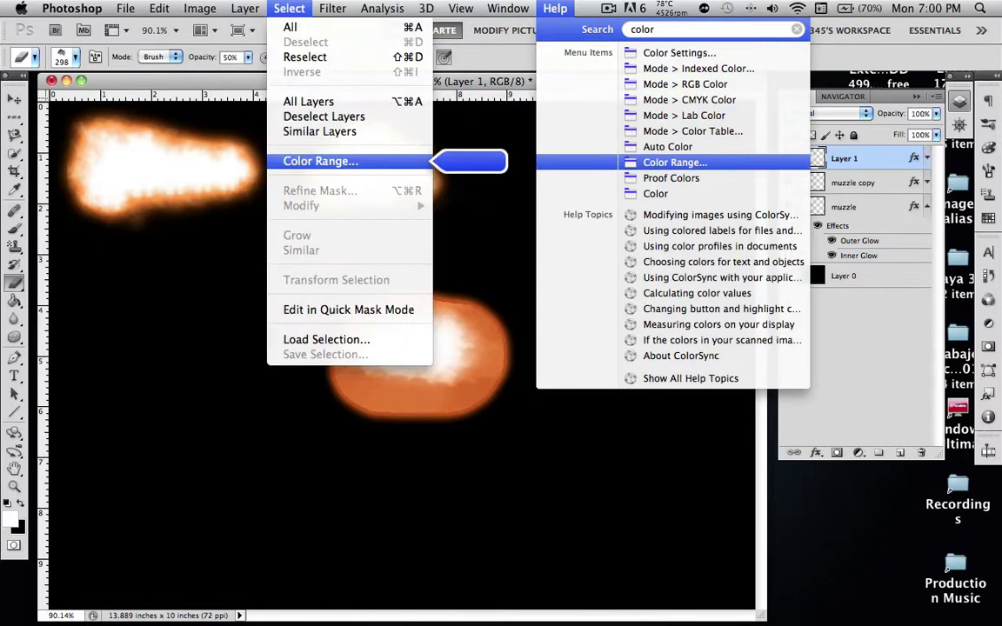
key(Return)
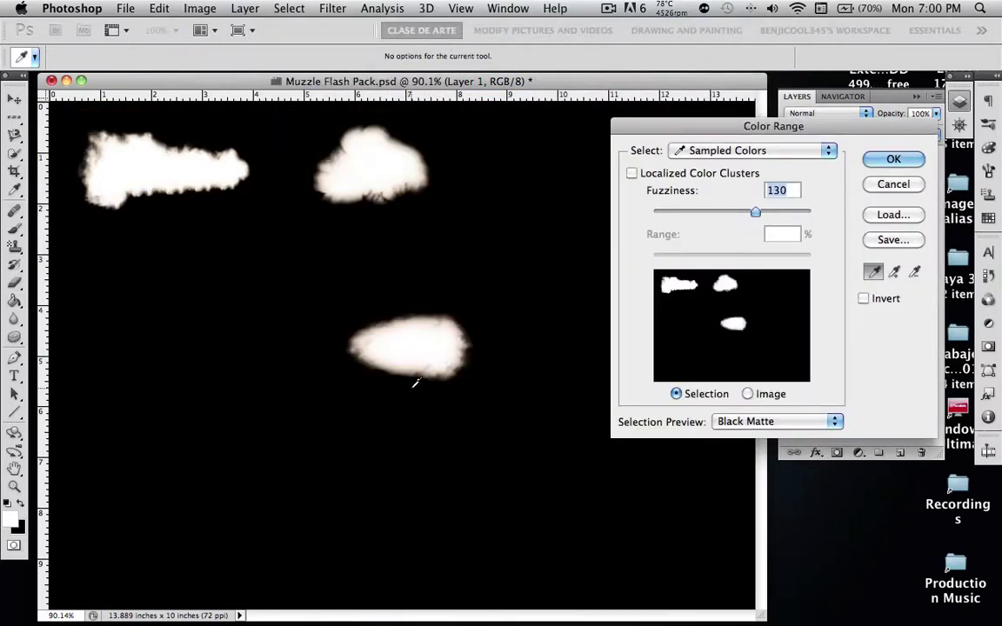
click(417, 383)
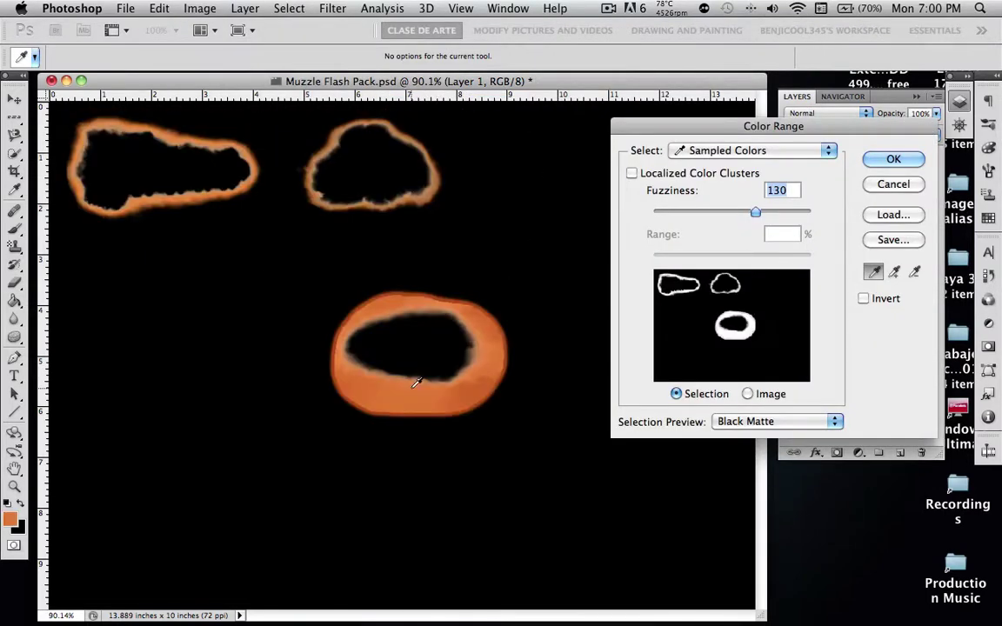
click(889, 164)
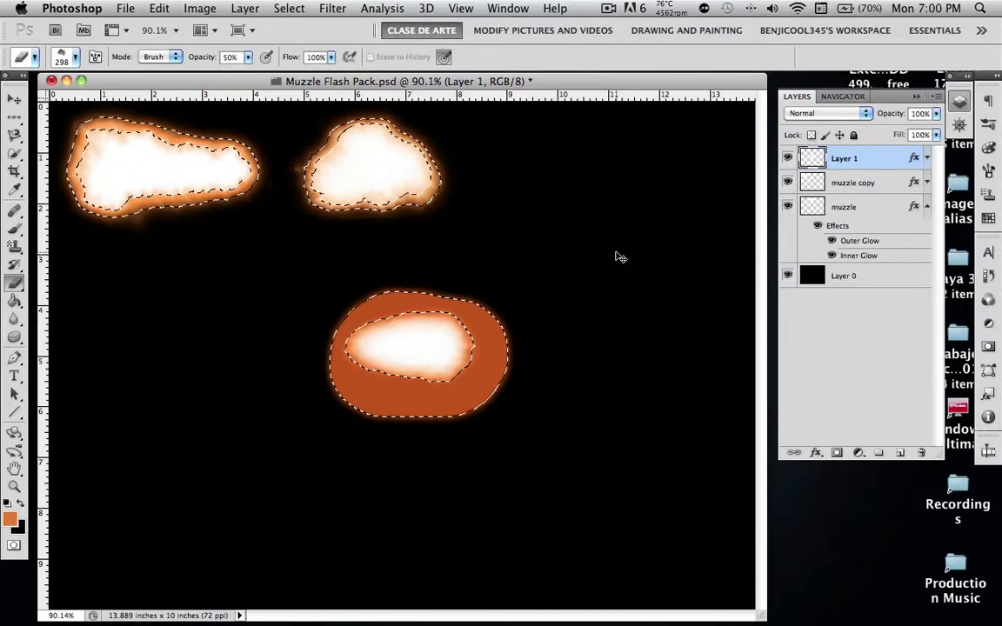
Step: Delete the selected orange ring around the lower blob and deselect
key(super+d)
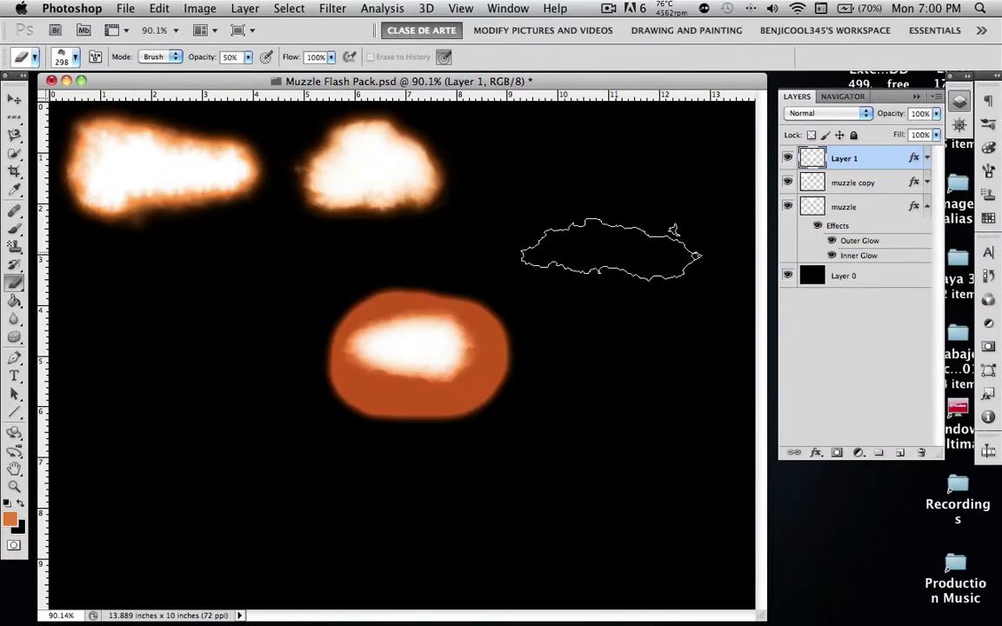
key(super+z)
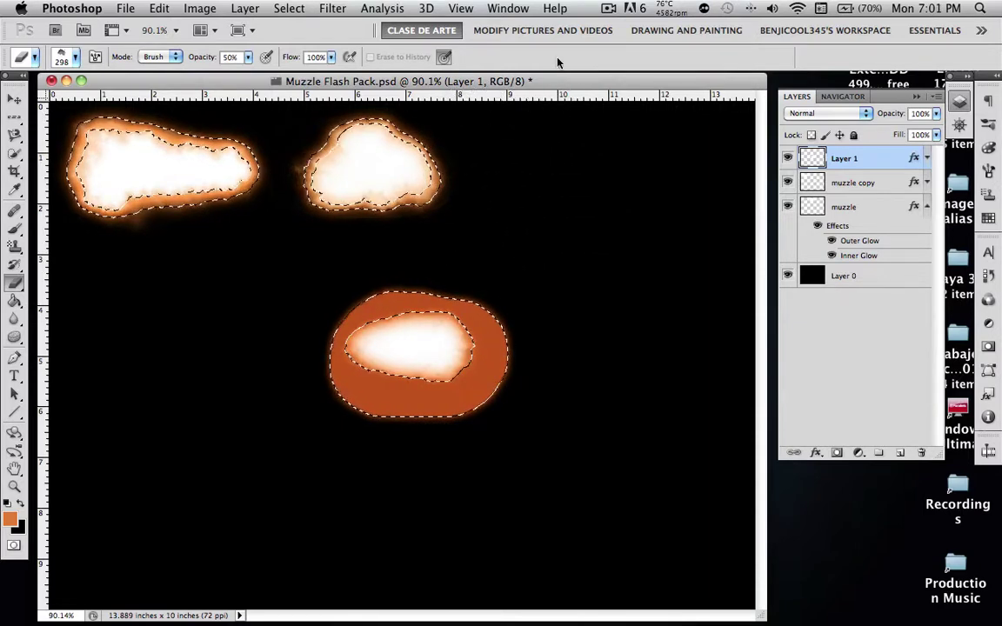
key(BackSpace)
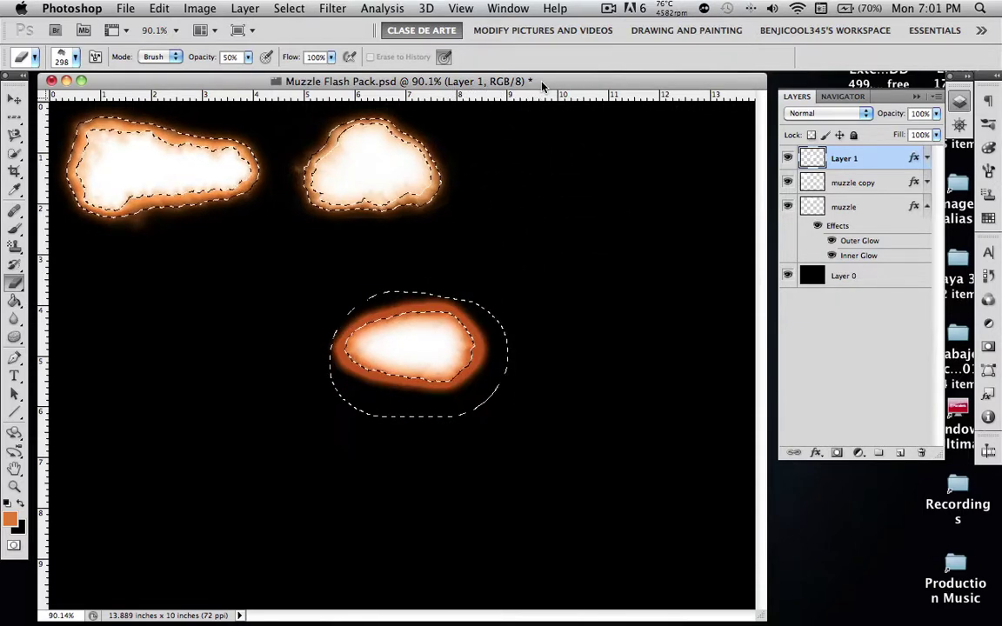
key(super+d)
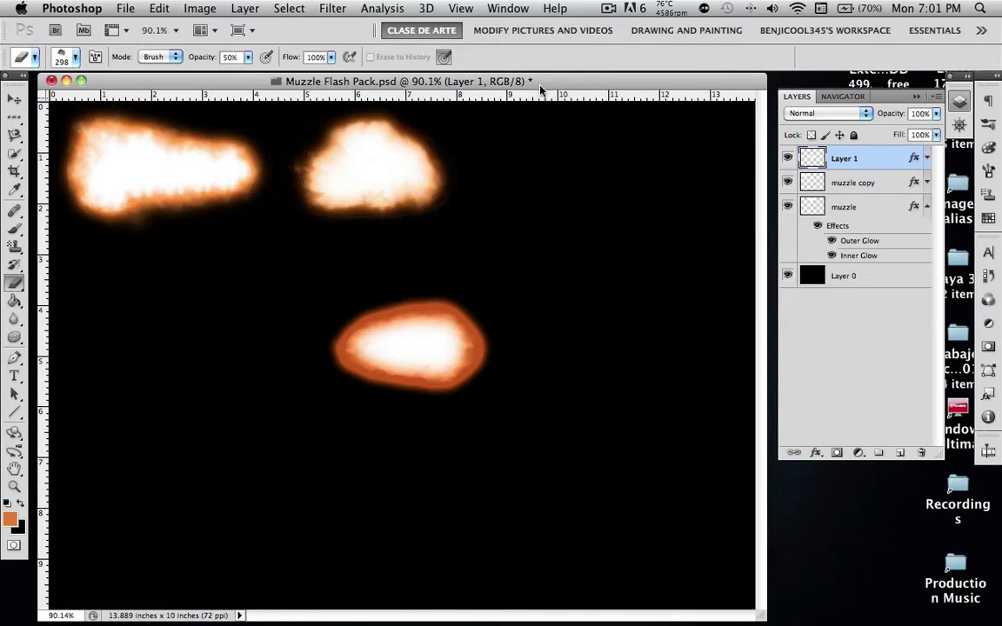
Step: Retune Layer 1's outer glow to 0% spread, 32 px size and 75% range
click(927, 159)
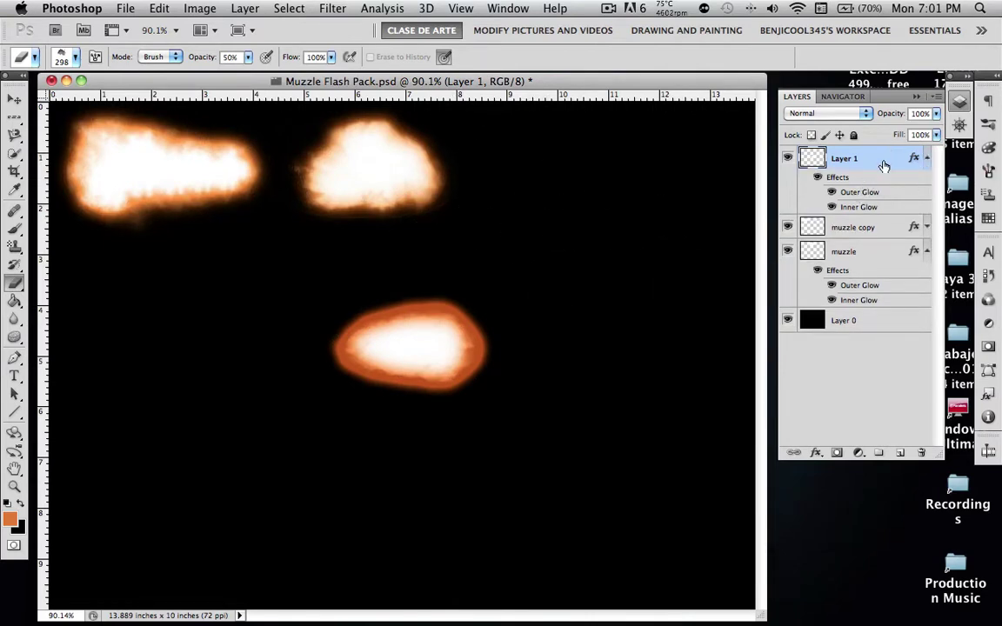
double_click(884, 163)
click(592, 325)
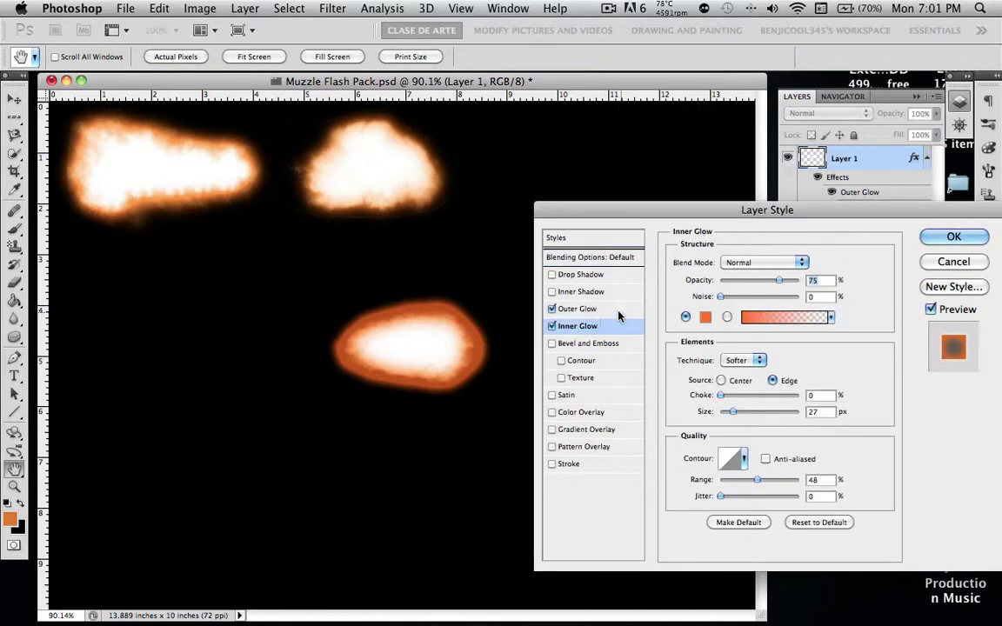
click(578, 309)
drag(761, 464, 815, 466)
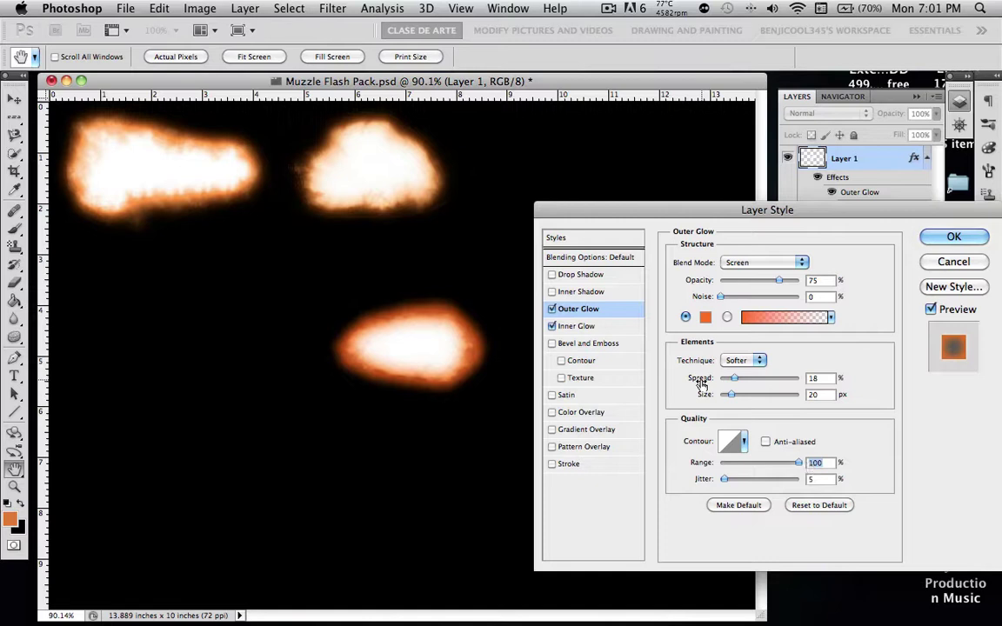
drag(731, 395, 736, 395)
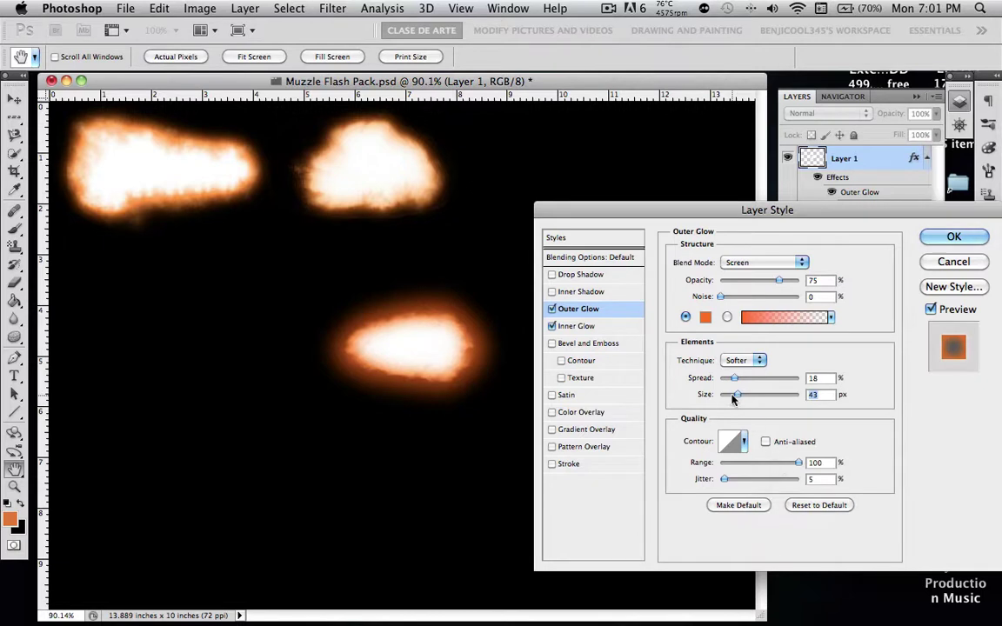
mouse_move(738, 395)
mouse_down()
mouse_move(734, 379)
mouse_move(720, 379)
mouse_move(734, 396)
mouse_up()
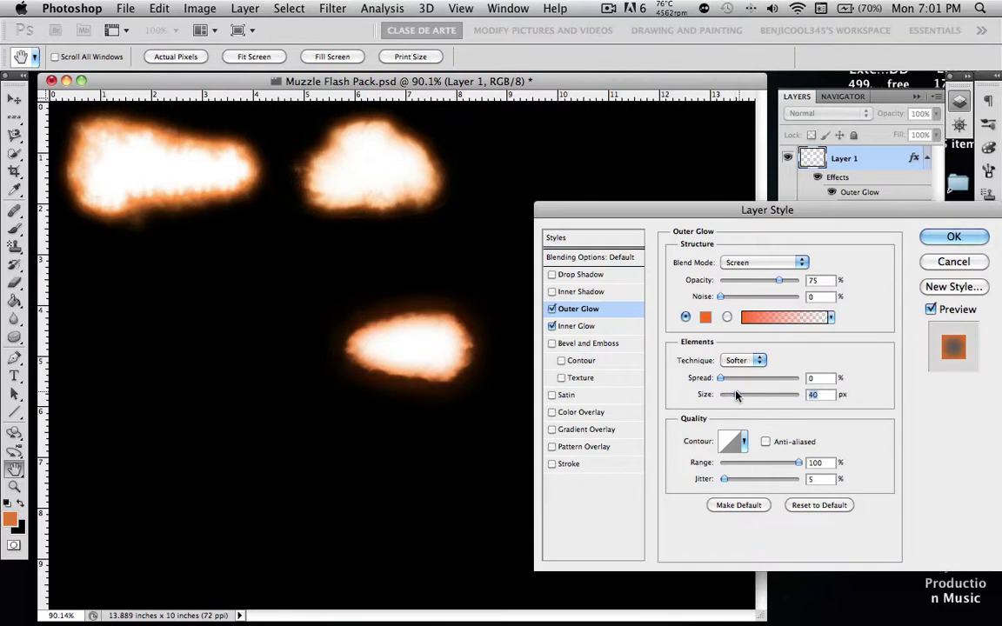
drag(799, 463, 779, 463)
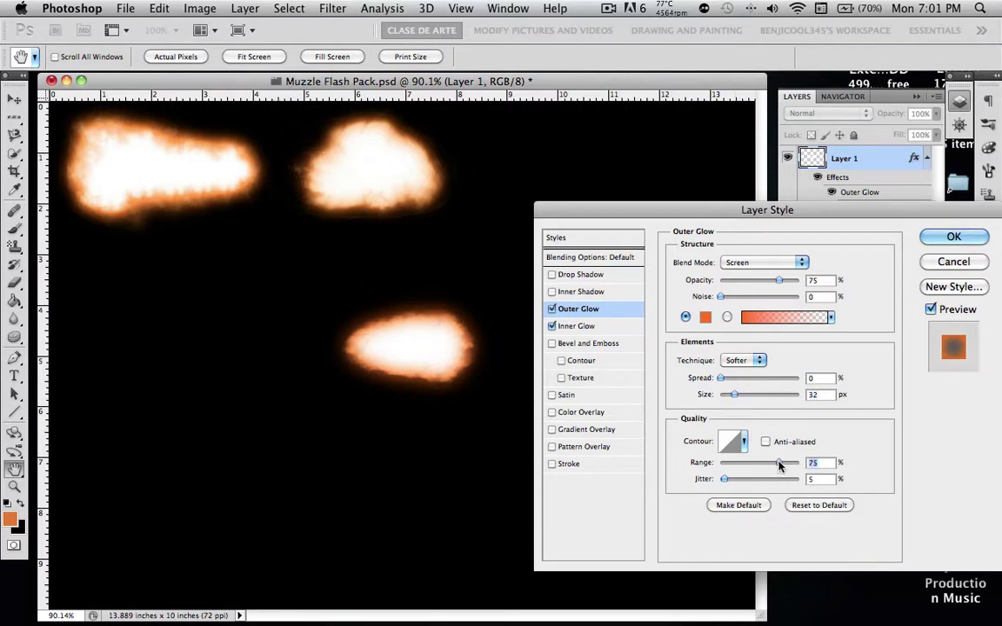
Step: Apply the adjusted glow, then move the lower flash up beside the other two as the third in the row
click(954, 236)
key(v)
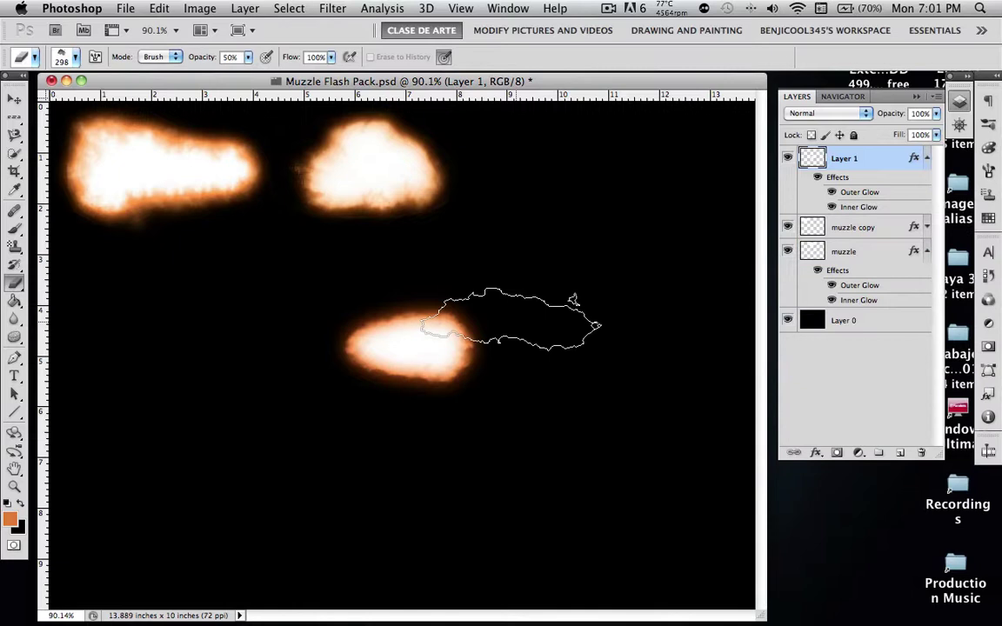
mouse_move(452, 331)
mouse_down()
mouse_move(541, 185)
mouse_move(571, 164)
mouse_move(558, 164)
mouse_up()
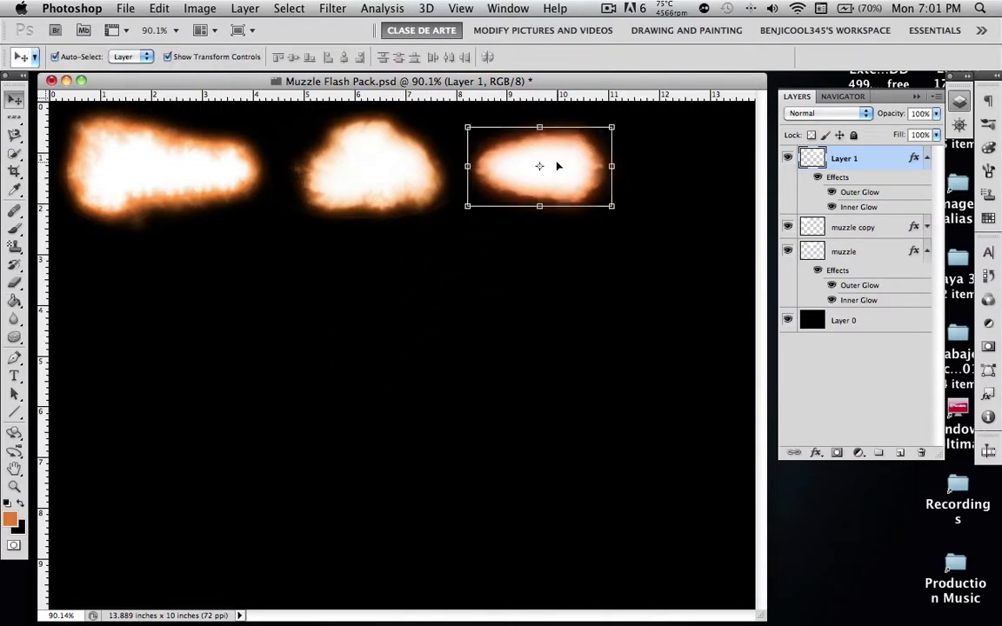